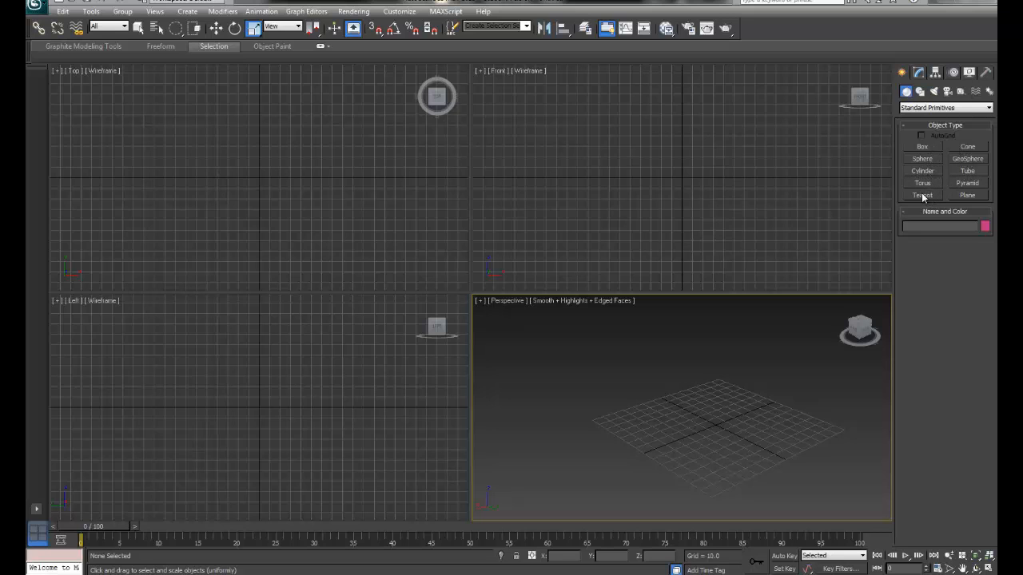
Step: Create a cylinder near the grid centre in the Perspective view, with a radius of about 41.5 and a height of about 49.5
left_click(934, 168)
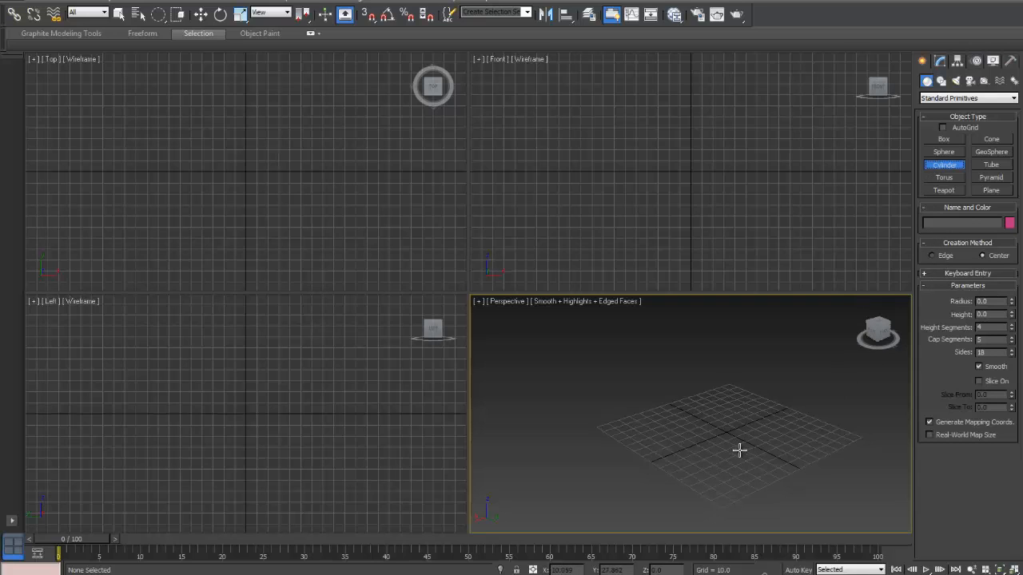
middle_click_drag(746, 434, 646, 445)
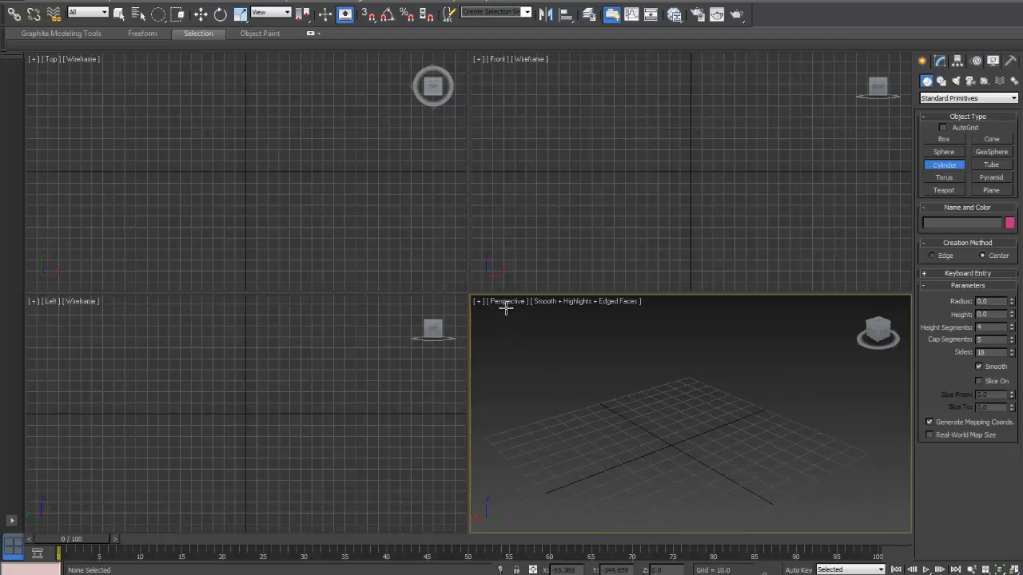
left_click(589, 301)
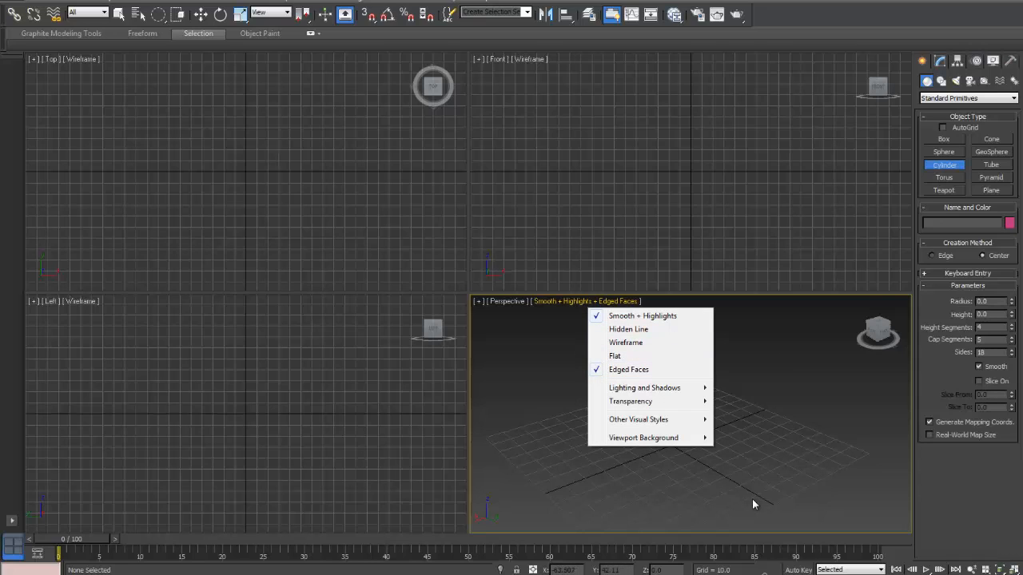
left_click(672, 481)
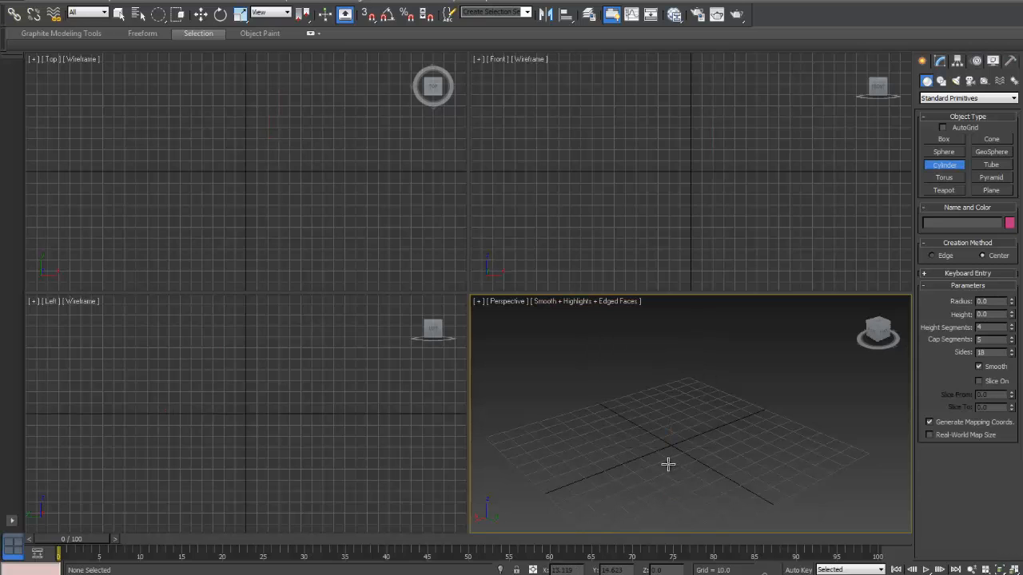
left_click_drag(669, 473, 697, 432)
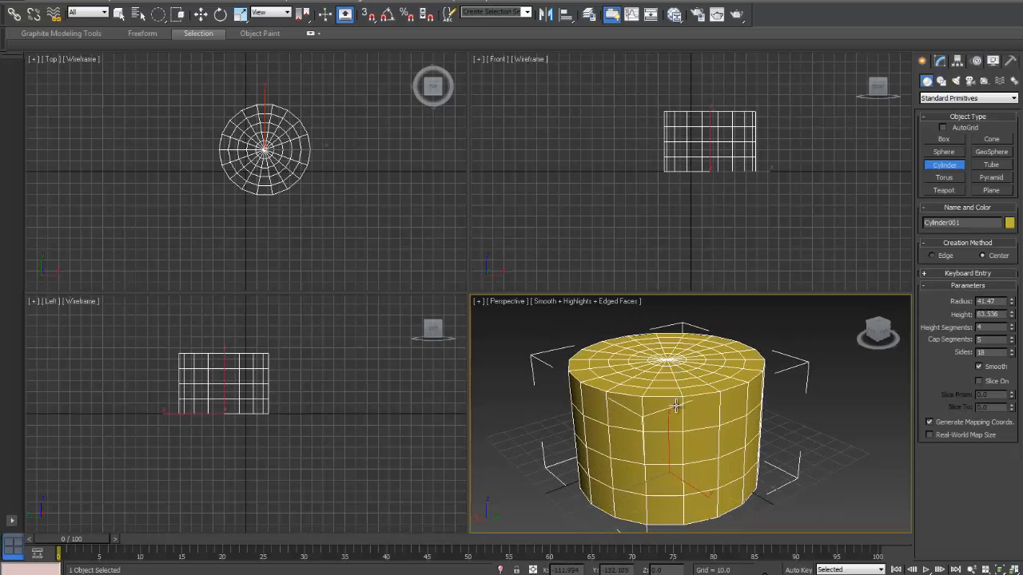
left_click(670, 342)
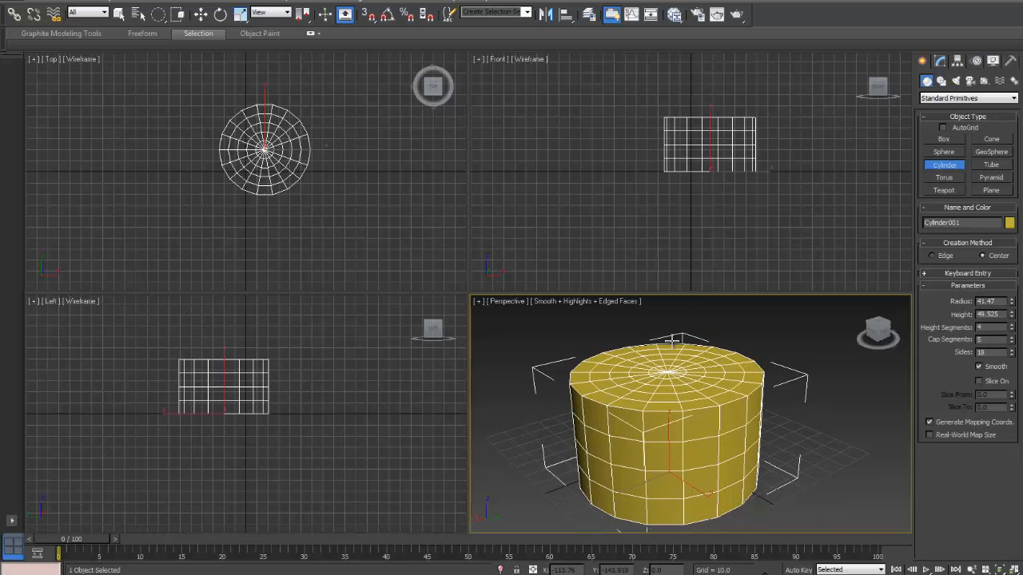
scroll(679, 484, "down", 3)
scroll(676, 476, "up", 1)
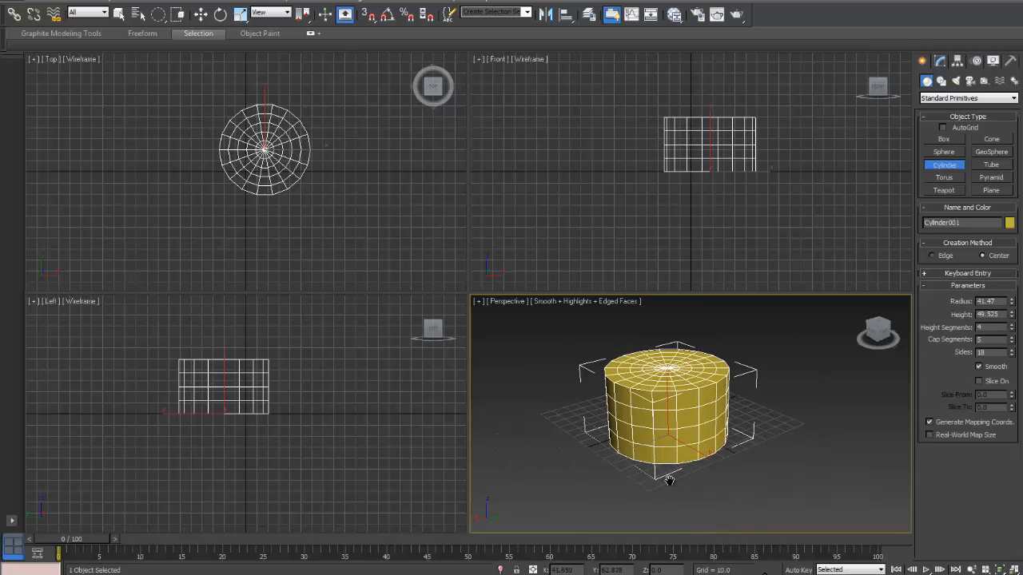
middle_click_drag(668, 483, 712, 486)
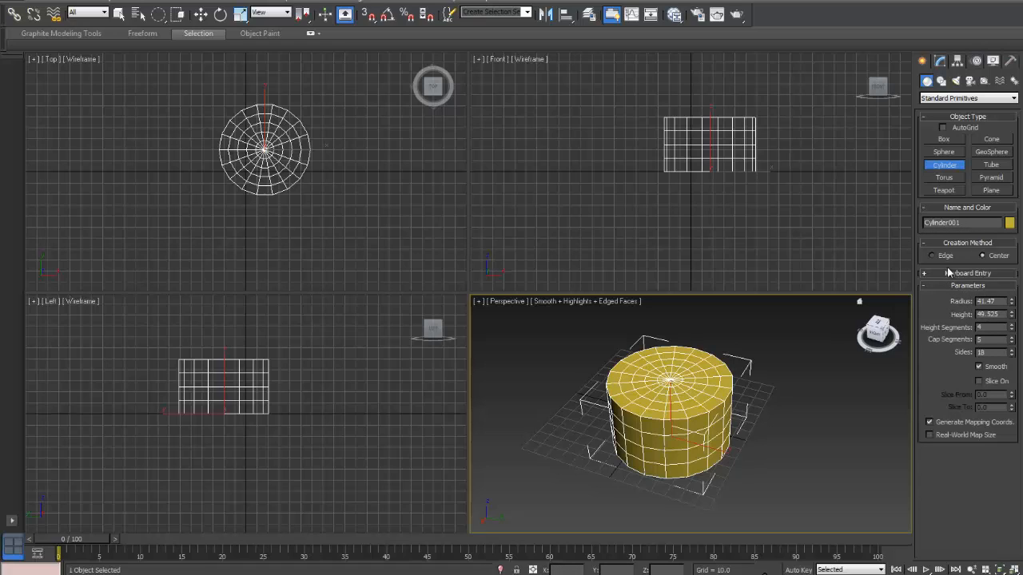
Step: Rename the cylinder as jezs and change its object color to dark blue
left_click(967, 223)
key("BackSpace")
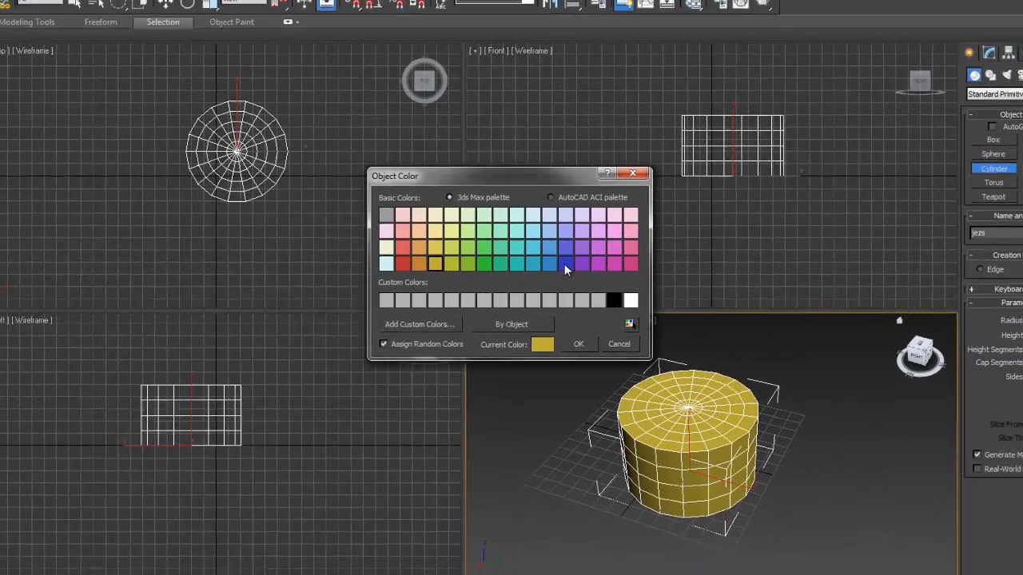
left_click(578, 328)
left_click(566, 320)
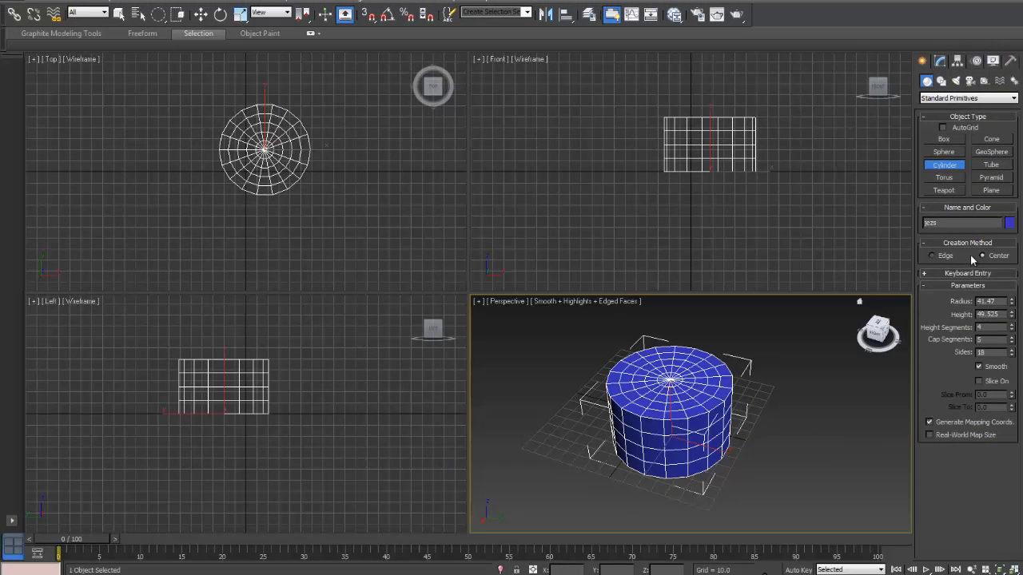
Step: Collapse the creation method and keyboard entry settings, and enlarge the cylinder's radius to 48.52
left_click(924, 274)
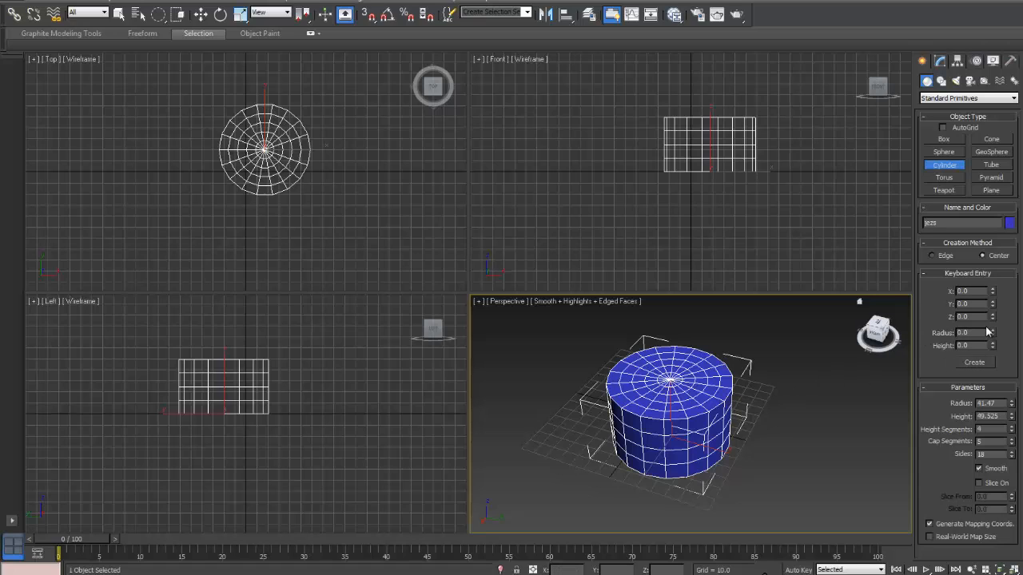
left_click(924, 243)
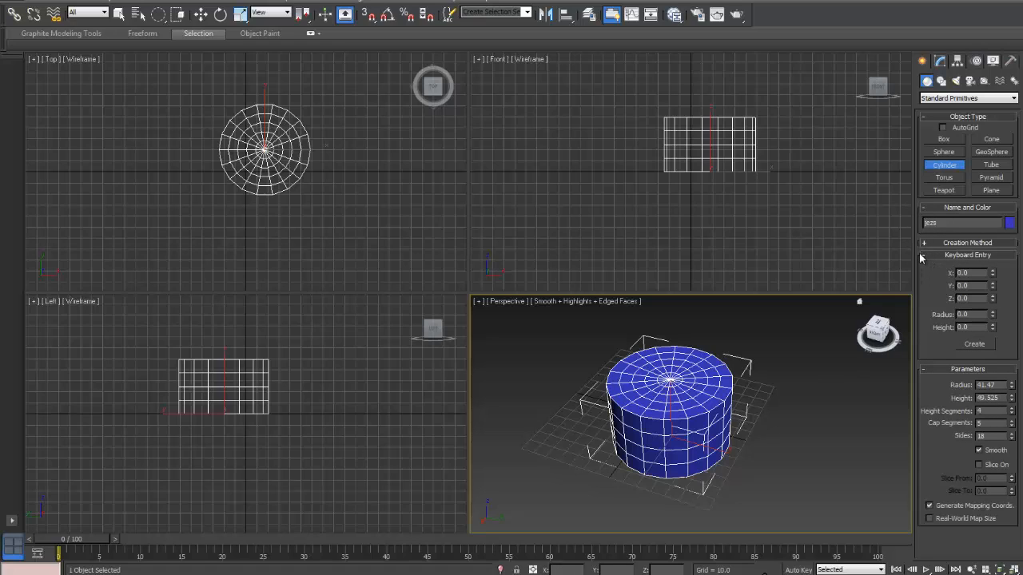
left_click(925, 255)
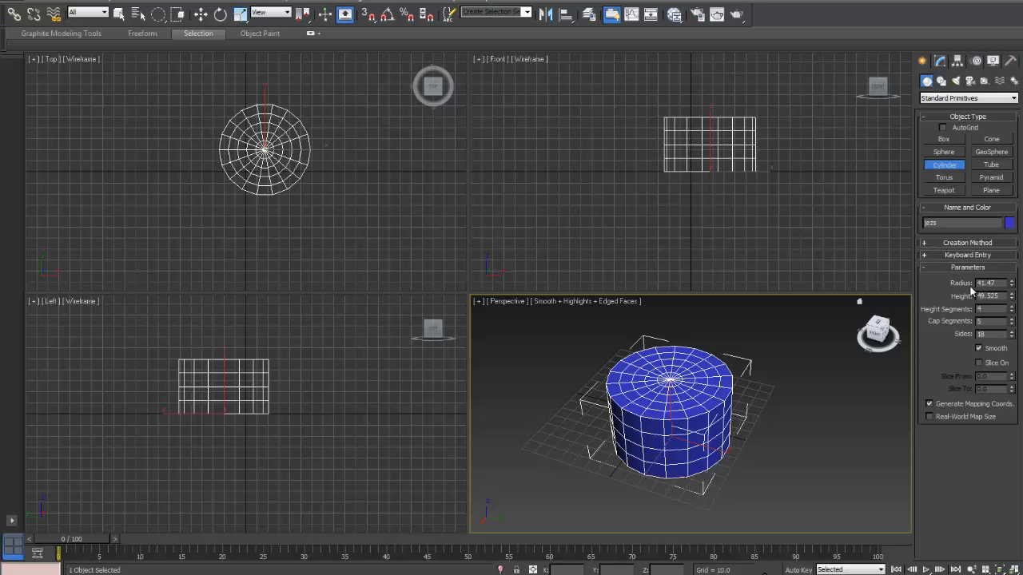
mouse_move(1011, 283)
left_mouse_down()
mouse_move(1011, 251)
mouse_move(1013, 286)
left_mouse_up()
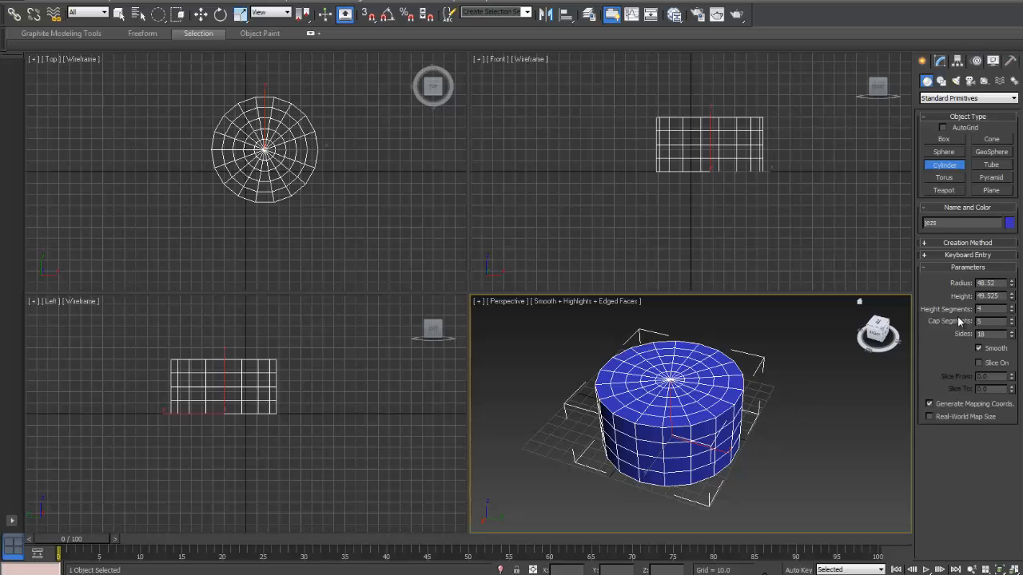
Step: Try 7 and 1 height segments on the cylinder, and return the count to 4
left_click(1013, 309)
left_click(1012, 309)
left_click(1012, 309)
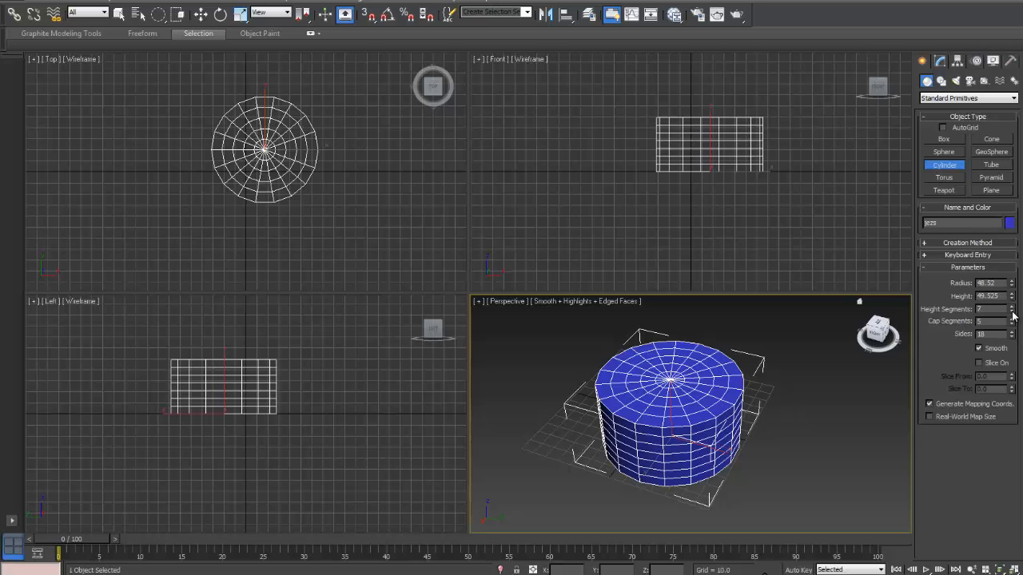
left_click(1012, 314)
left_click(1012, 313)
left_click(1013, 313)
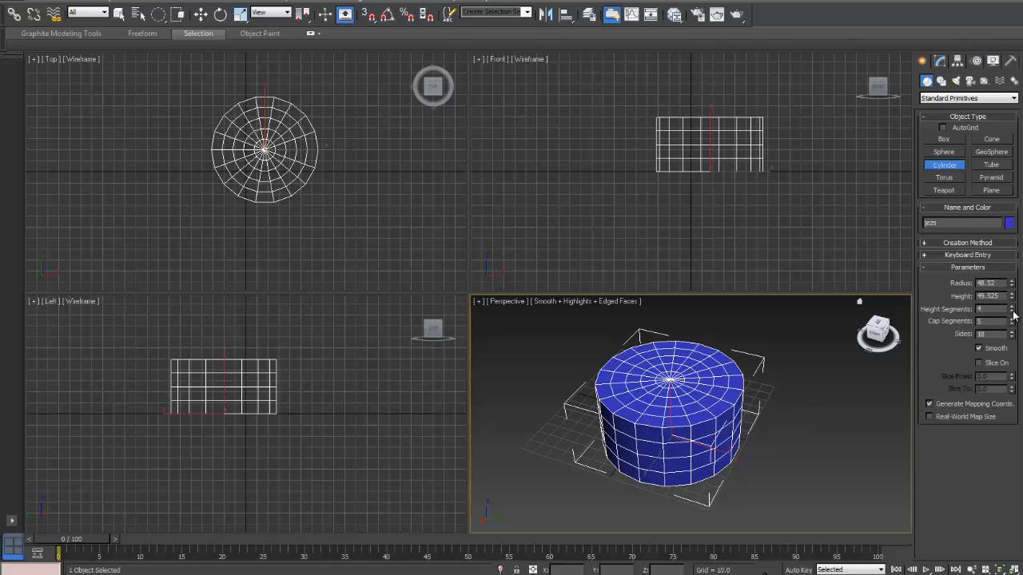
left_click(1012, 312)
left_click(1013, 312)
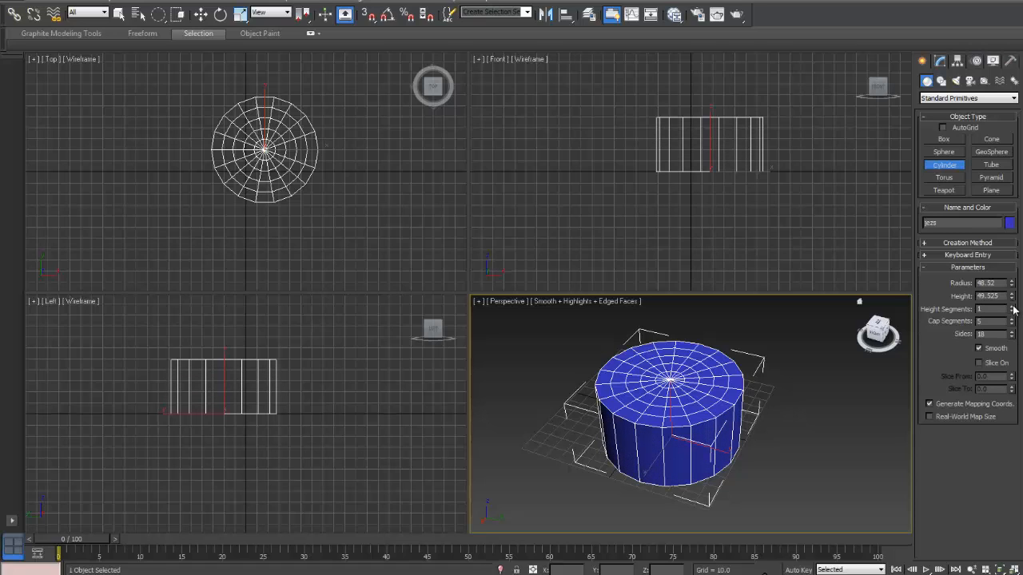
left_click(1013, 308)
left_click(1012, 308)
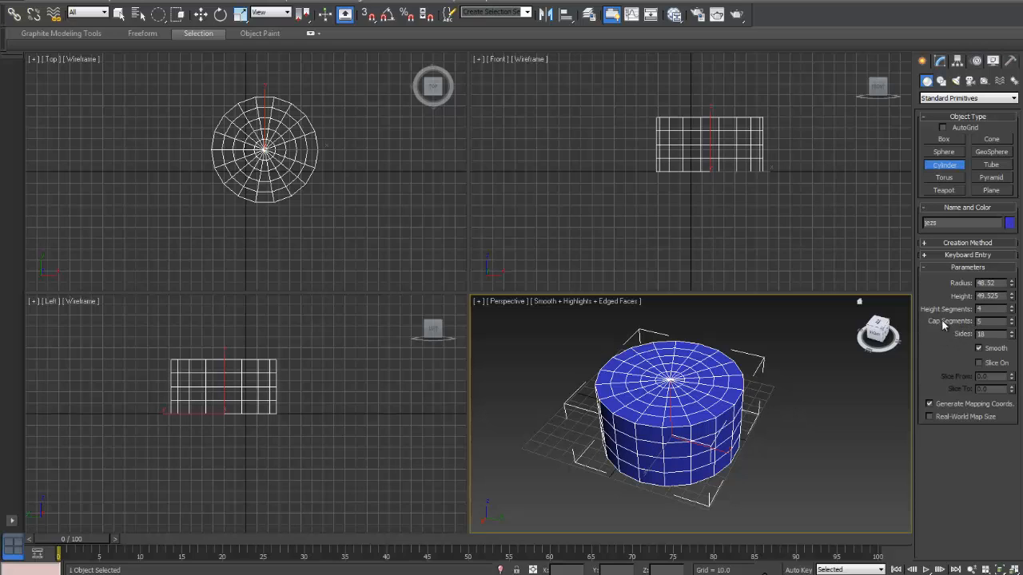
Step: Try 2 cap segments on the cylinder, and settle on 4
left_click(1012, 324)
left_click(1012, 324)
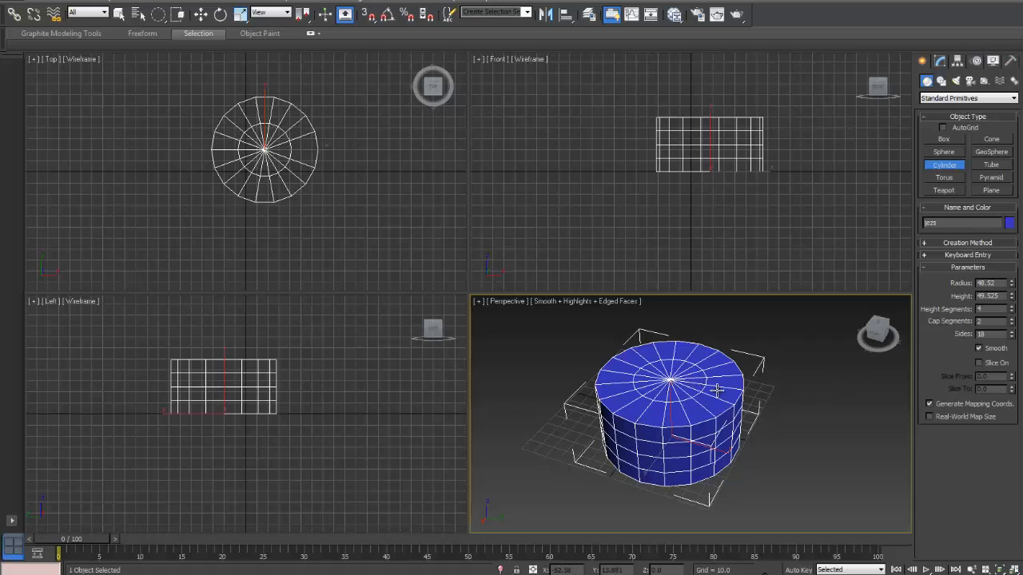
left_click(1013, 319)
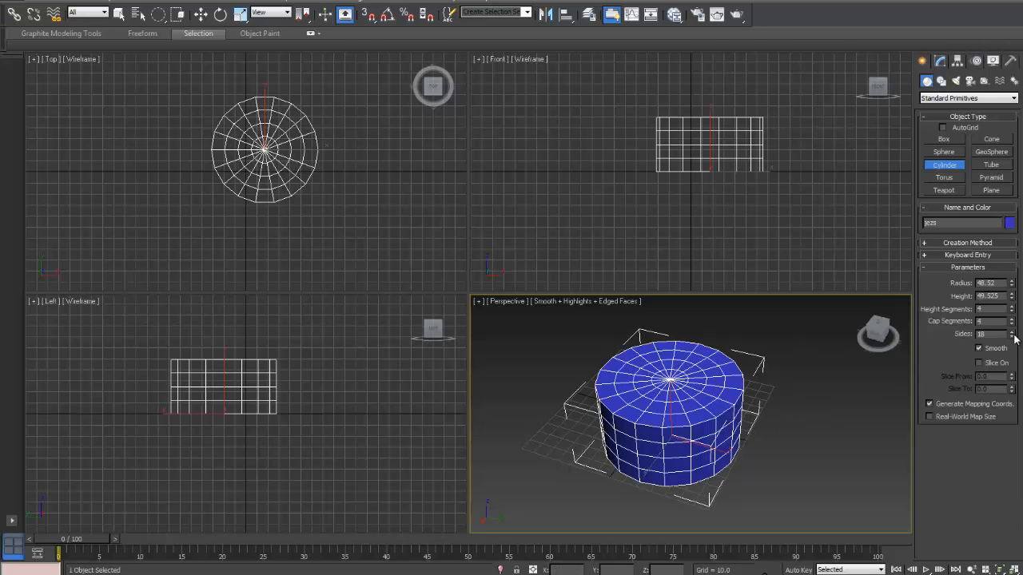
Step: Reduce the cylinder's number of sides to 4 to give it a box-like shape
left_click(1011, 337)
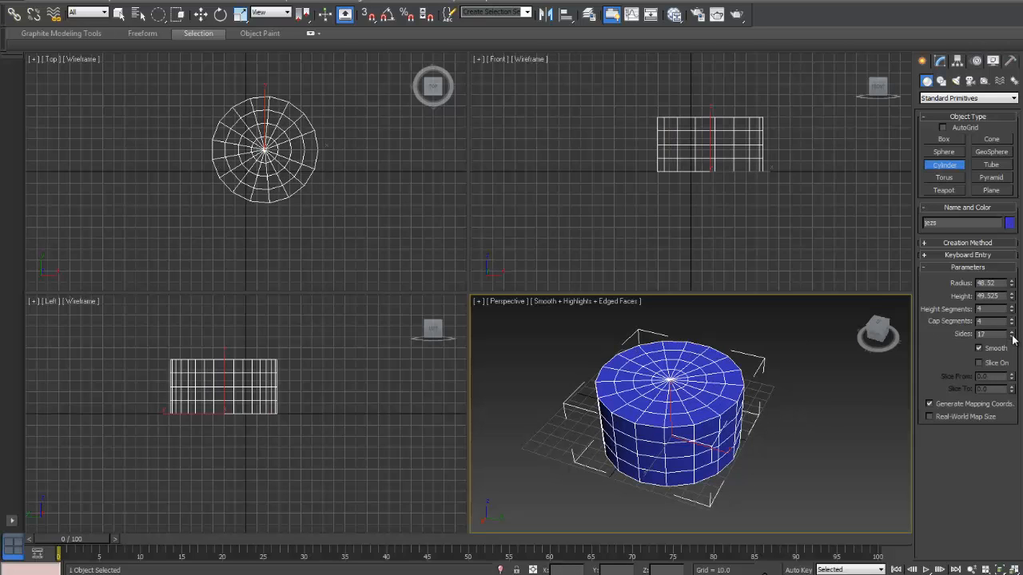
left_click(1012, 337)
left_click(1012, 337)
left_click(1012, 336)
left_click(1012, 336)
left_click(1012, 336)
left_click(1012, 336)
left_click(1012, 336)
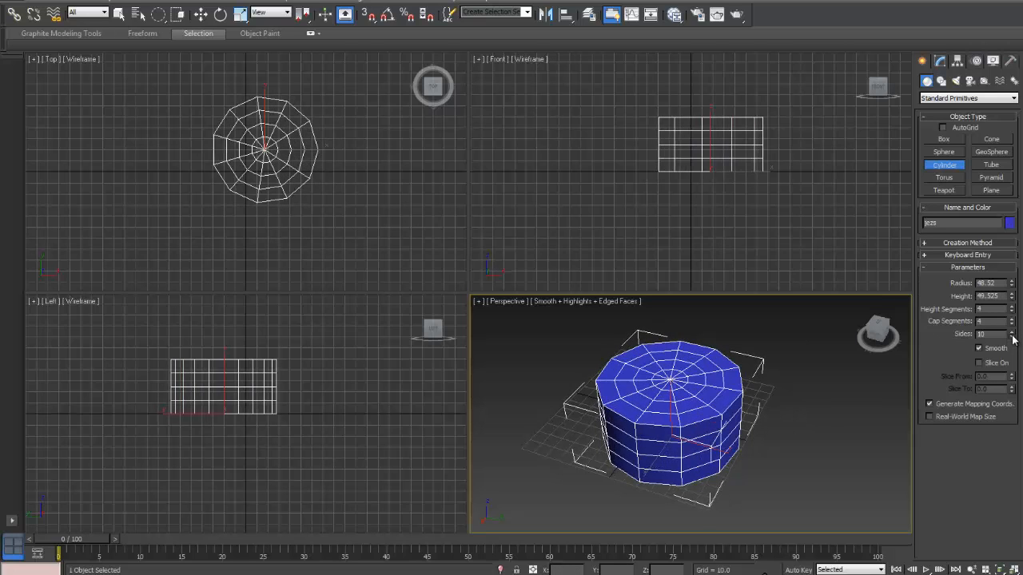
left_click(1012, 336)
left_click(1012, 337)
left_click(1012, 337)
left_click(1012, 337)
left_click(1012, 337)
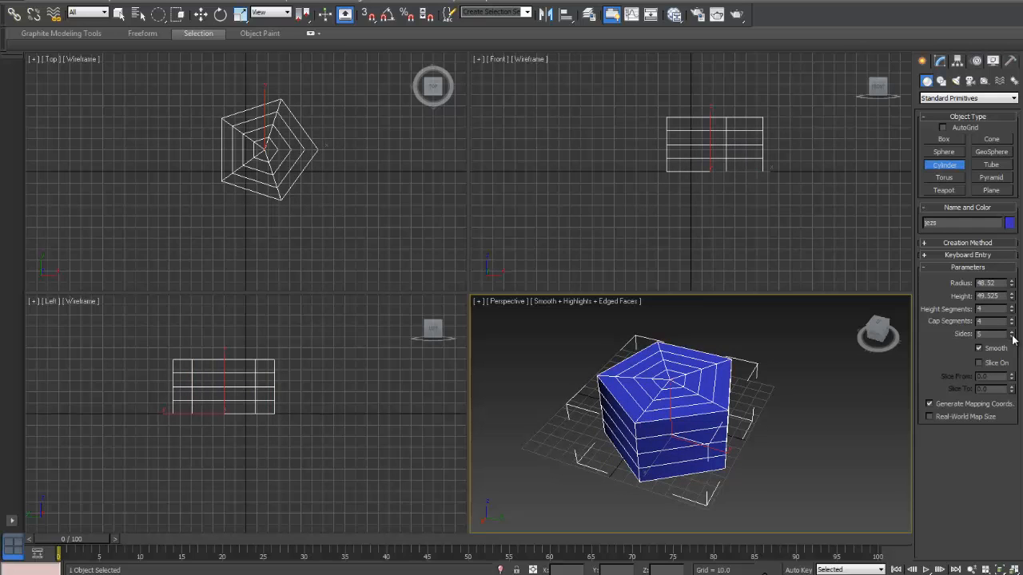
left_click(1012, 336)
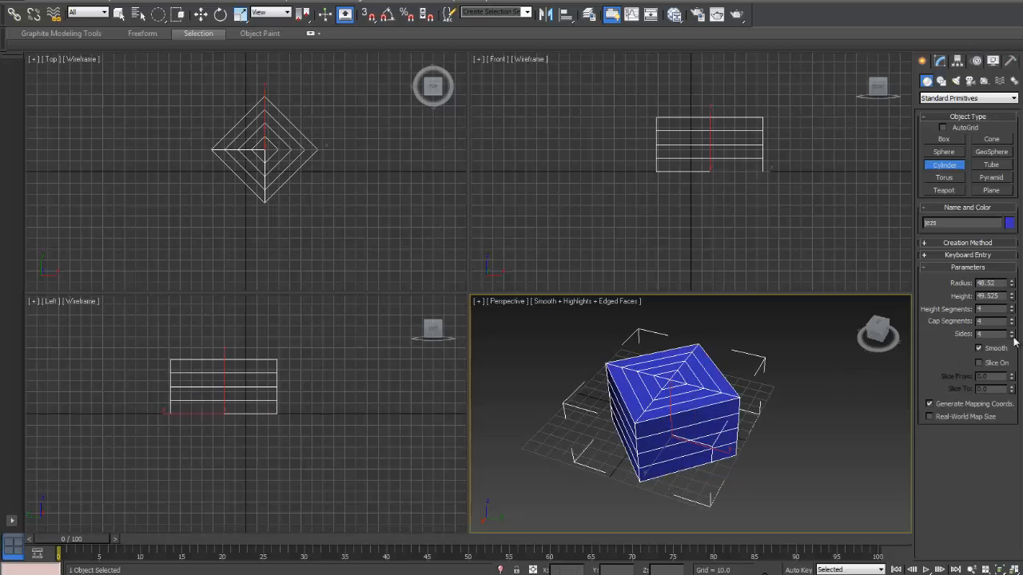
Step: Raise the cylinder's number of sides to 16 to make it rounder
left_click(1011, 333)
left_click(1012, 333)
left_click(1012, 333)
left_click(1012, 333)
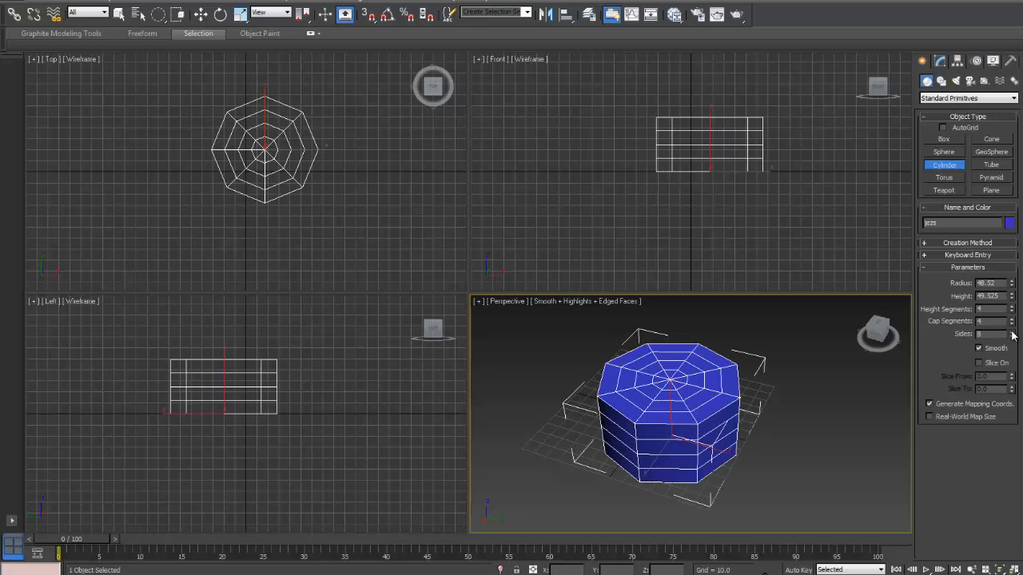
left_click(1012, 332)
left_click(1011, 333)
left_click(1012, 333)
left_click(1012, 333)
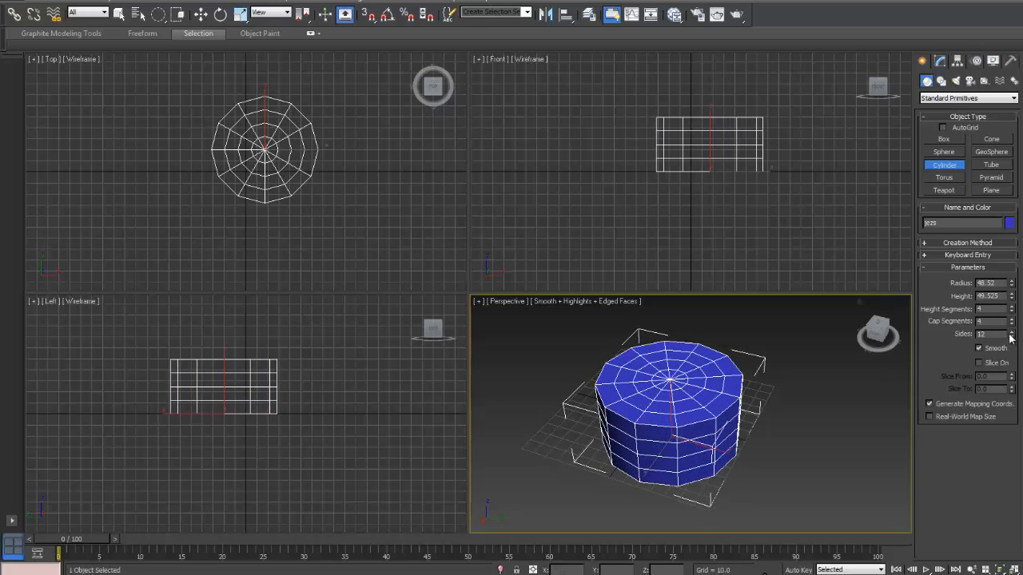
left_click(1012, 333)
left_click(1012, 332)
left_click(1011, 333)
left_click(1012, 332)
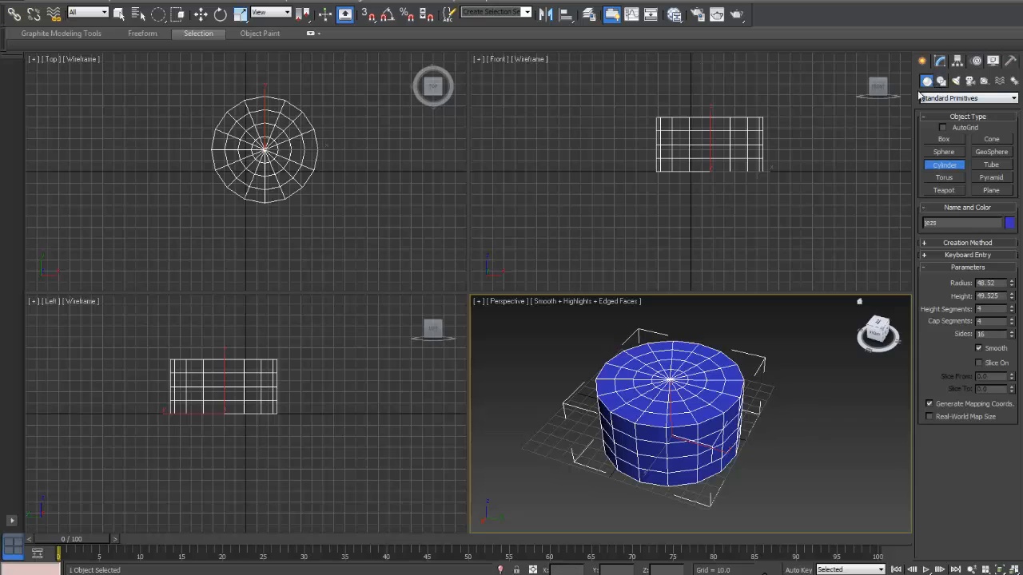
Step: Enable slicing on the cylinder and set Slice From to 95 to leave a wedge
left_click(979, 363)
left_click_drag(1012, 380, 1014, 257)
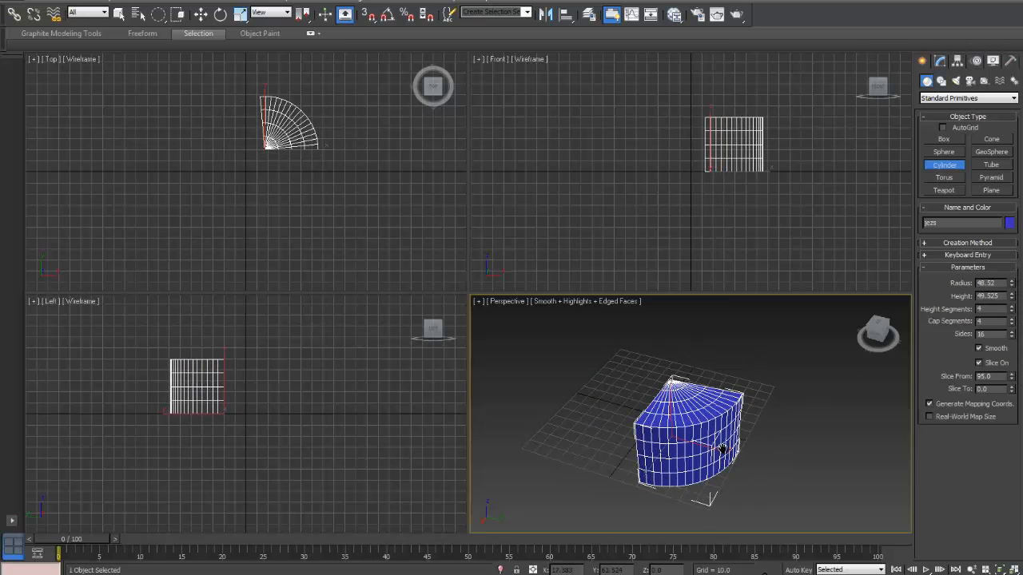
middle_click_drag(726, 452, 785, 469)
scroll(692, 415, "down", 3)
scroll(706, 438, "up", 4)
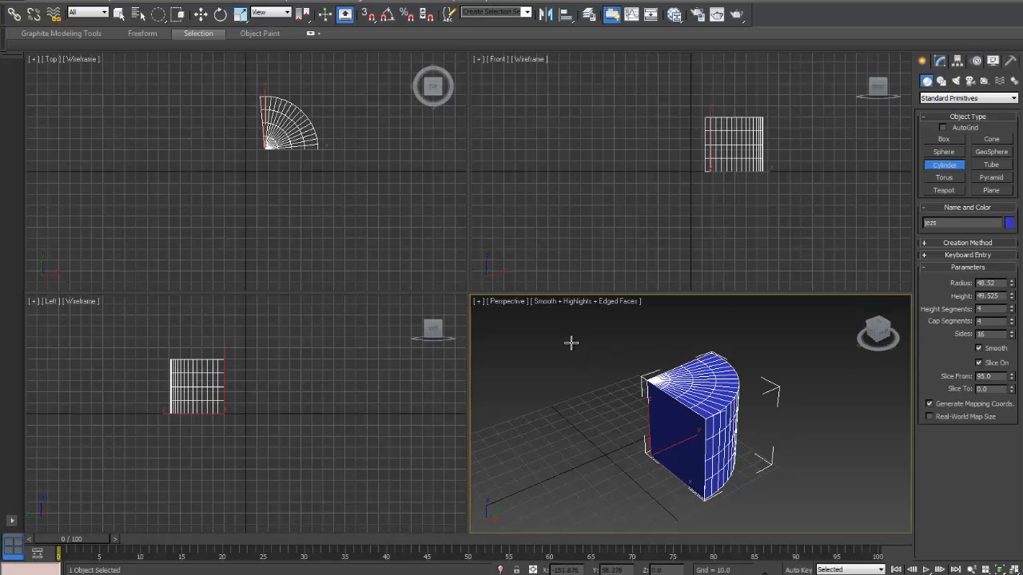
Step: Finish cylinder creation, reselect the sliced cylinder for modification and set its height segments to 3
right_click(847, 407)
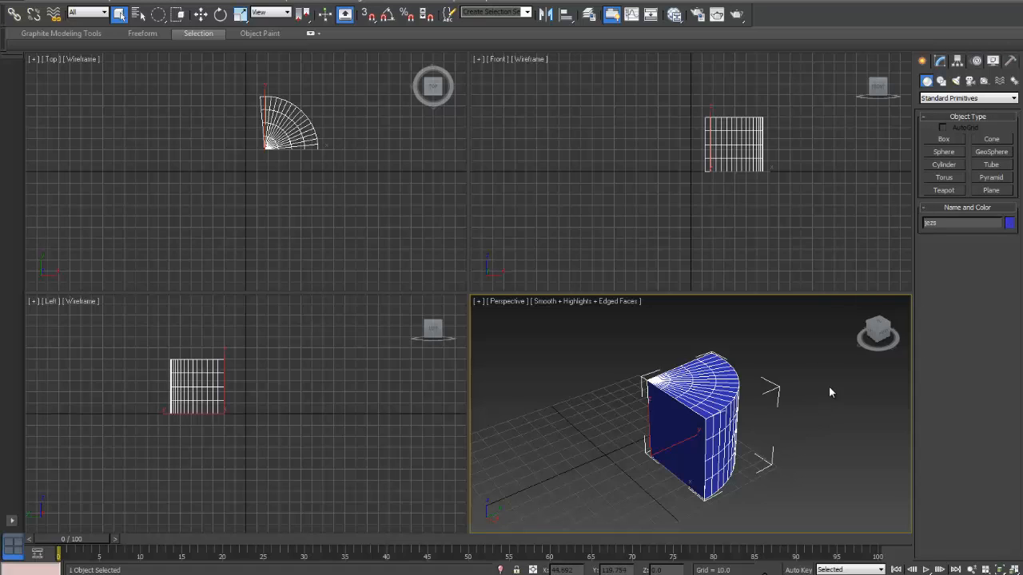
left_click(541, 440)
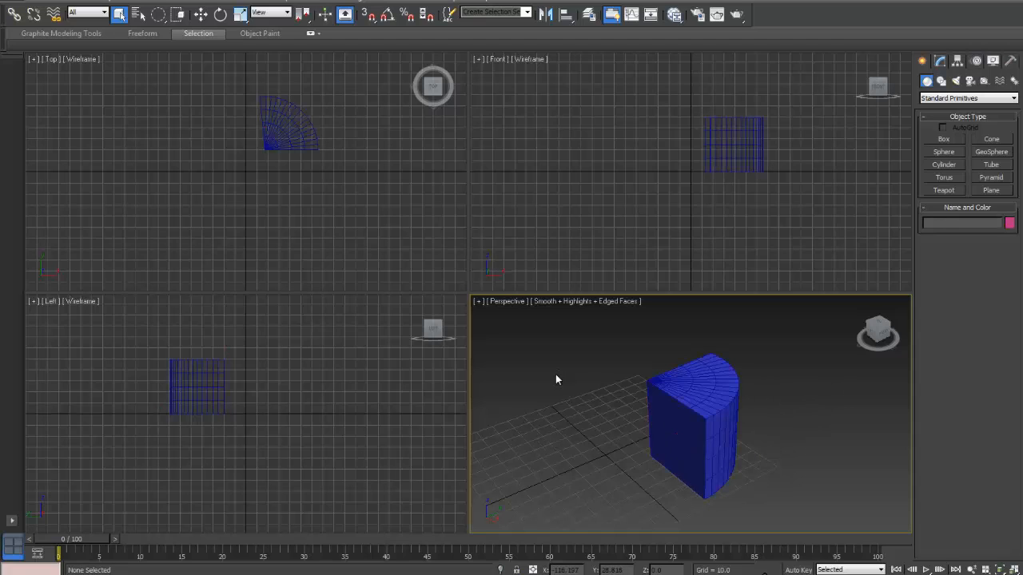
left_click(720, 389)
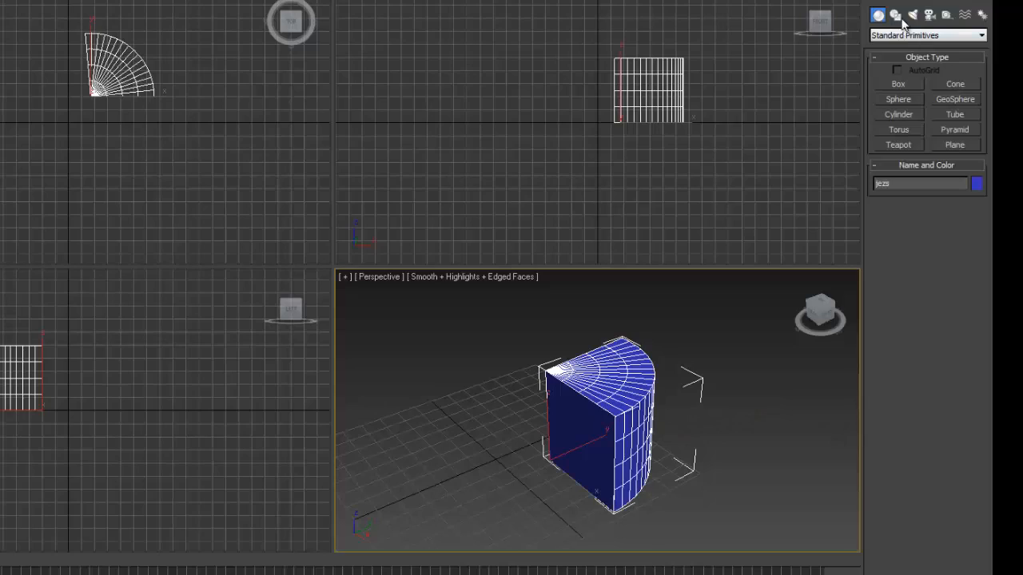
left_click(896, 14)
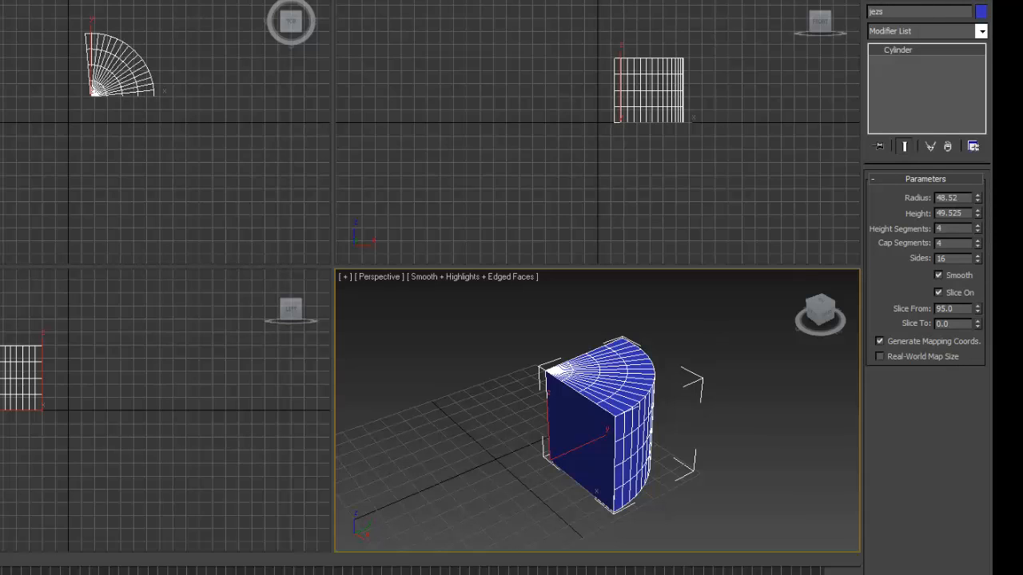
scroll(650, 479, "up", 5)
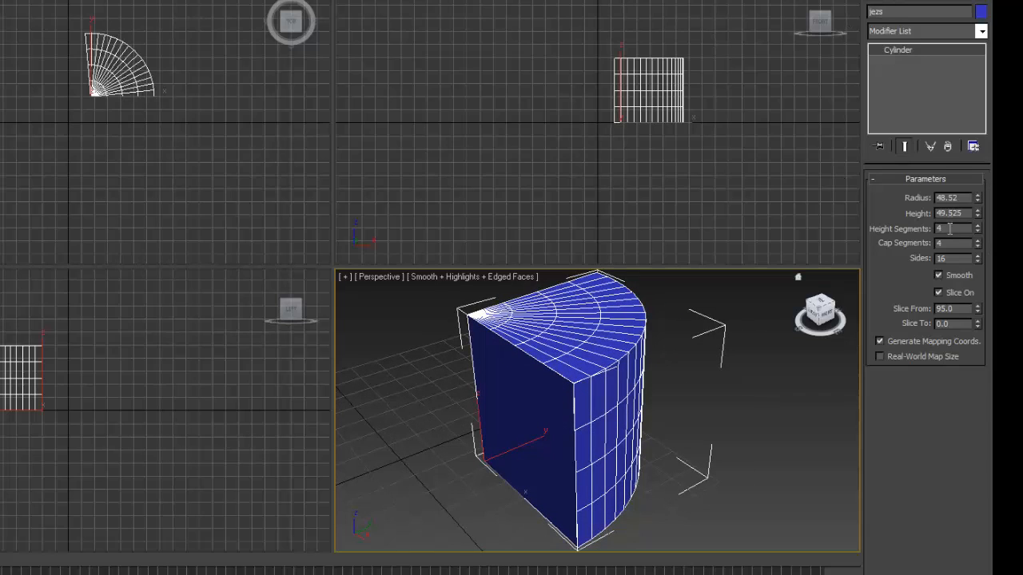
left_click(978, 231)
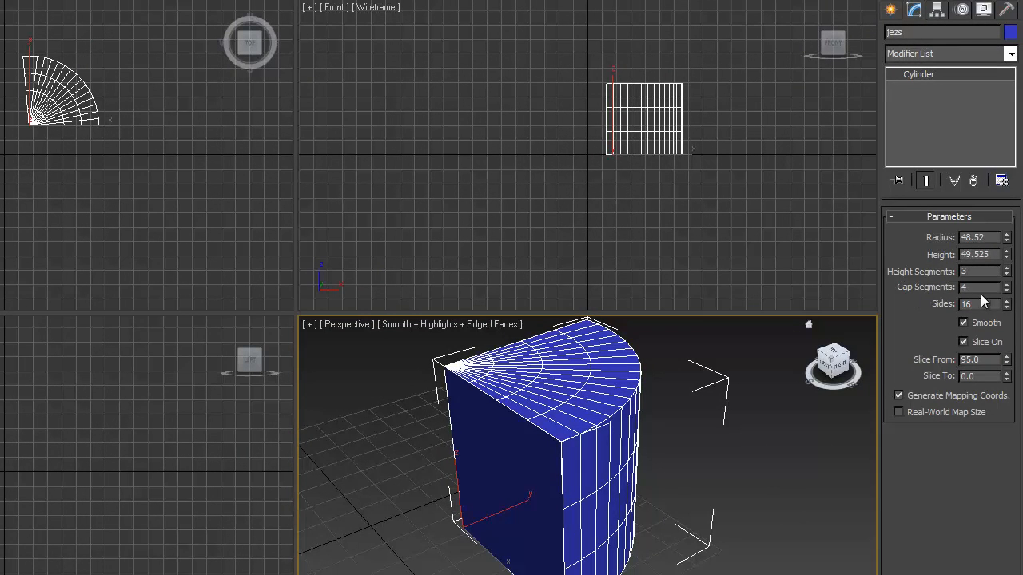
Step: Set the sliced cylinder's sides to 15 and its Slice From to 69.5, and check the available modifiers
left_click_drag(1005, 307, 997, 396)
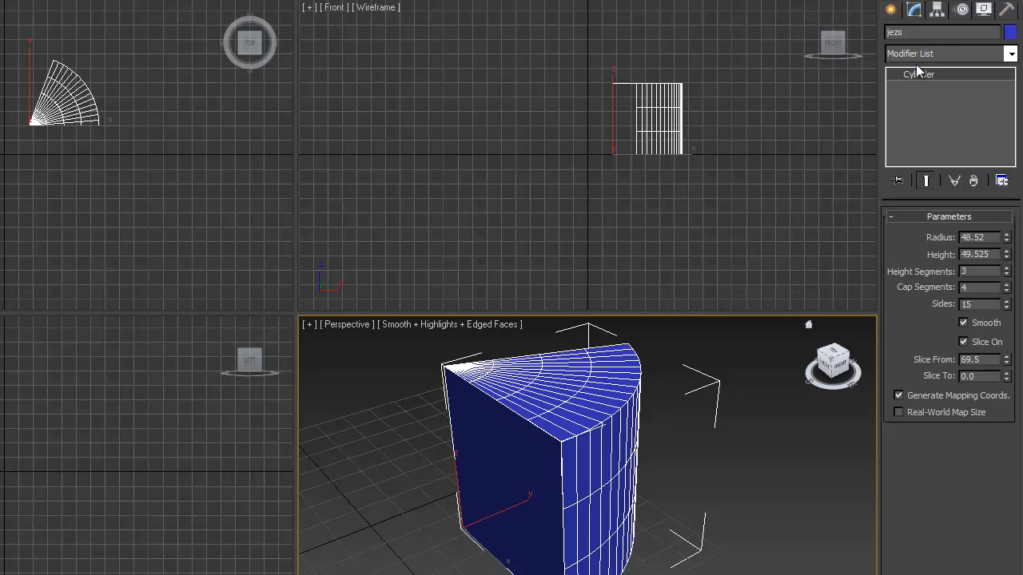
left_click(1011, 54)
left_click(1011, 54)
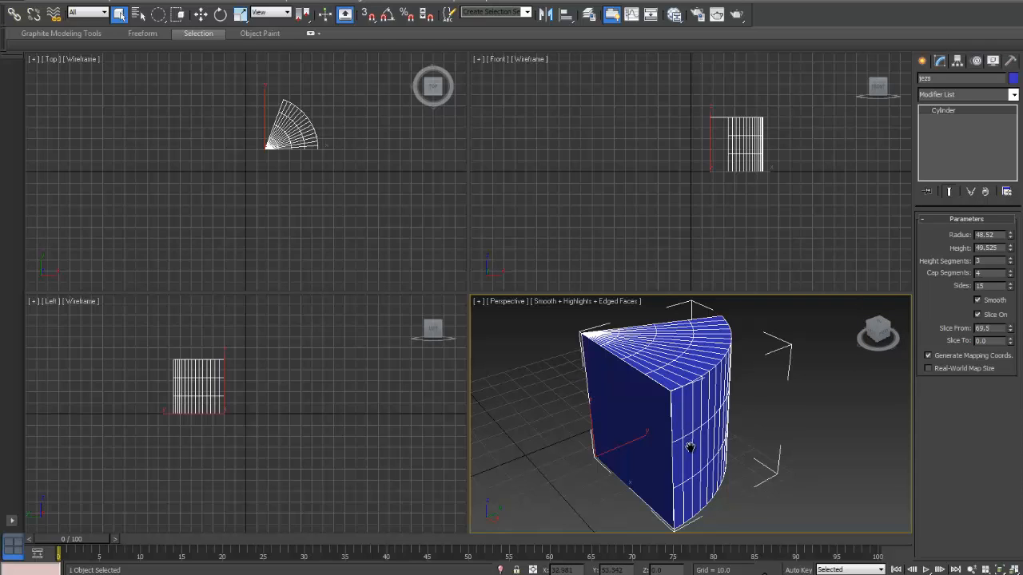
Step: Activate the Select Object tool with the sliced cylinder in the perspective view
scroll(692, 446, "down", 5)
scroll(699, 439, "up", 3)
mouse_move(699, 459)
middle_mouse_down()
mouse_move(702, 449)
mouse_move(705, 458)
mouse_move(686, 446)
middle_mouse_up()
scroll(698, 445, "up", 3)
scroll(692, 450, "down", 3)
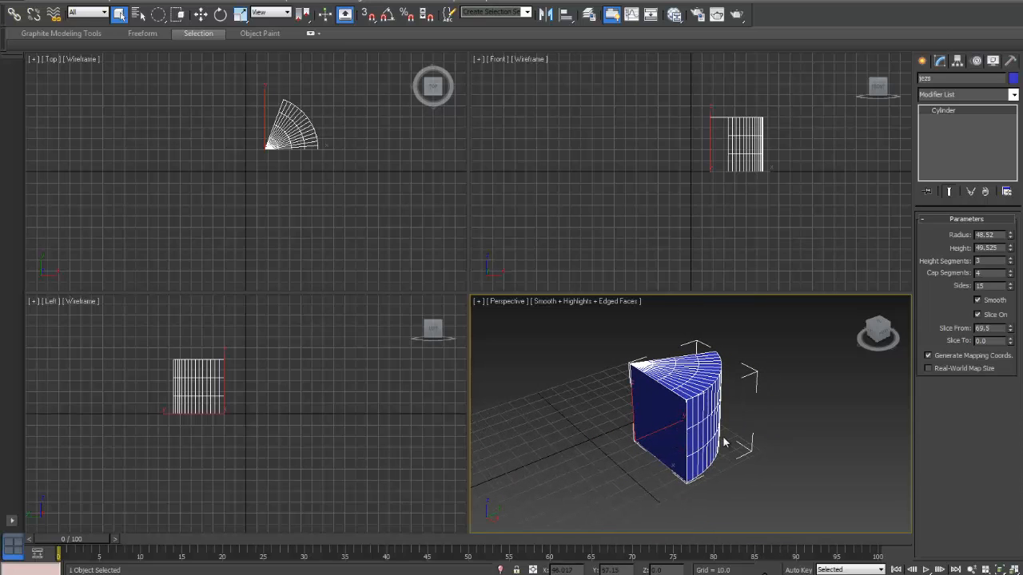
key("q")
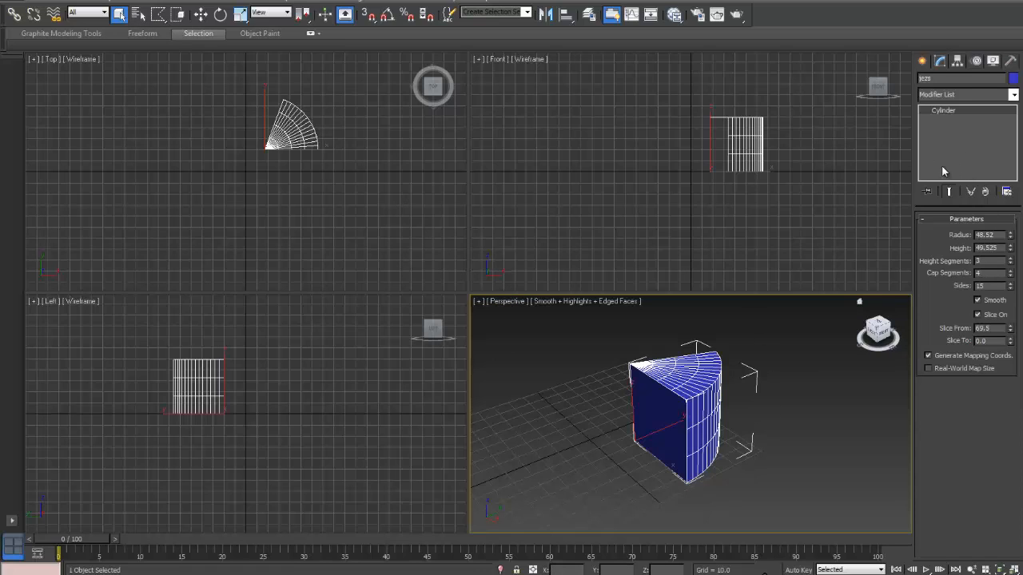
Step: Move the sliced cylinder along its individual axes to about X 22, Y 20, Z 12
key("w")
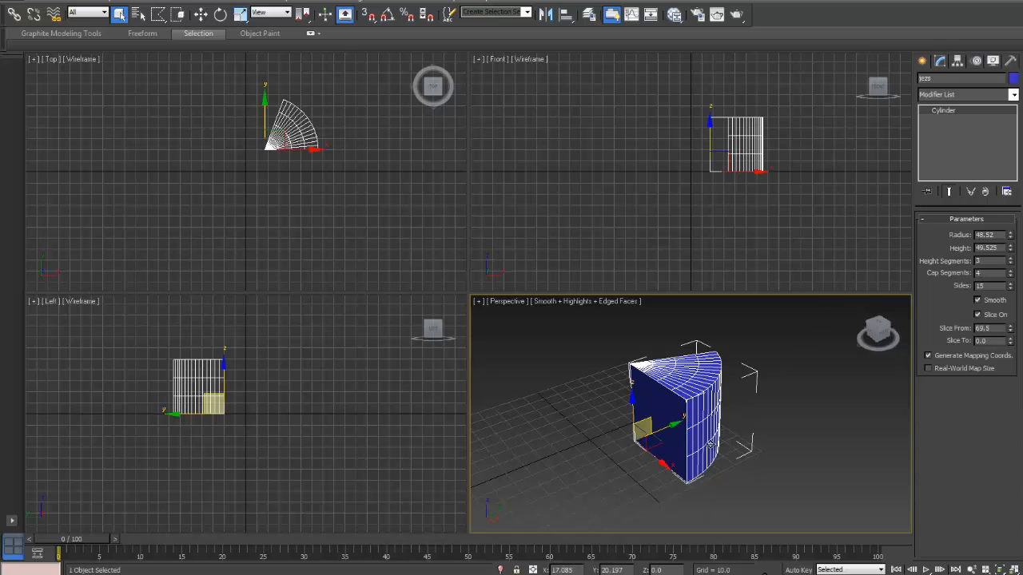
scroll(691, 456, "up", 6)
scroll(756, 407, "down", 4)
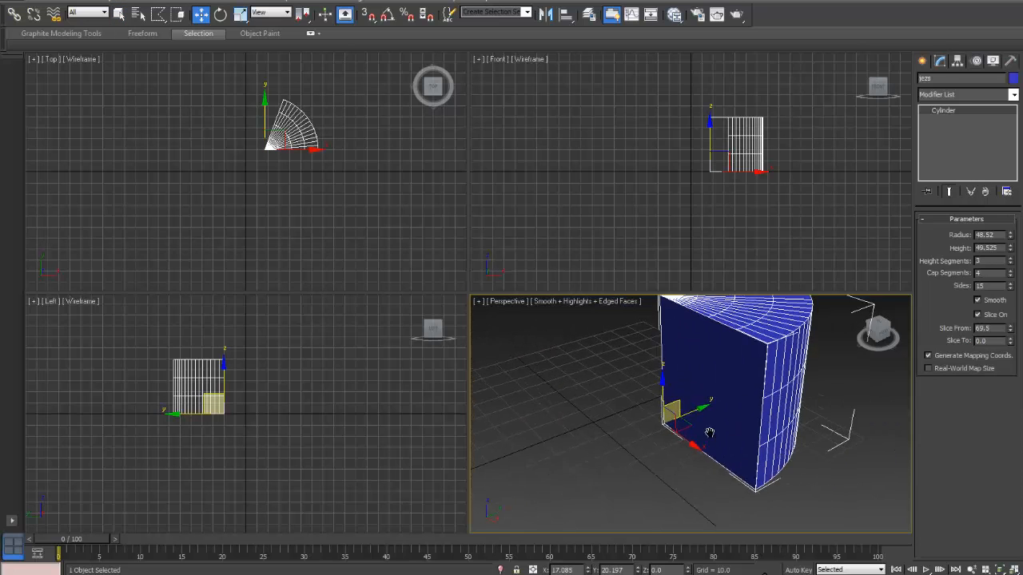
middle_click_drag(691, 437, 729, 434, "alt")
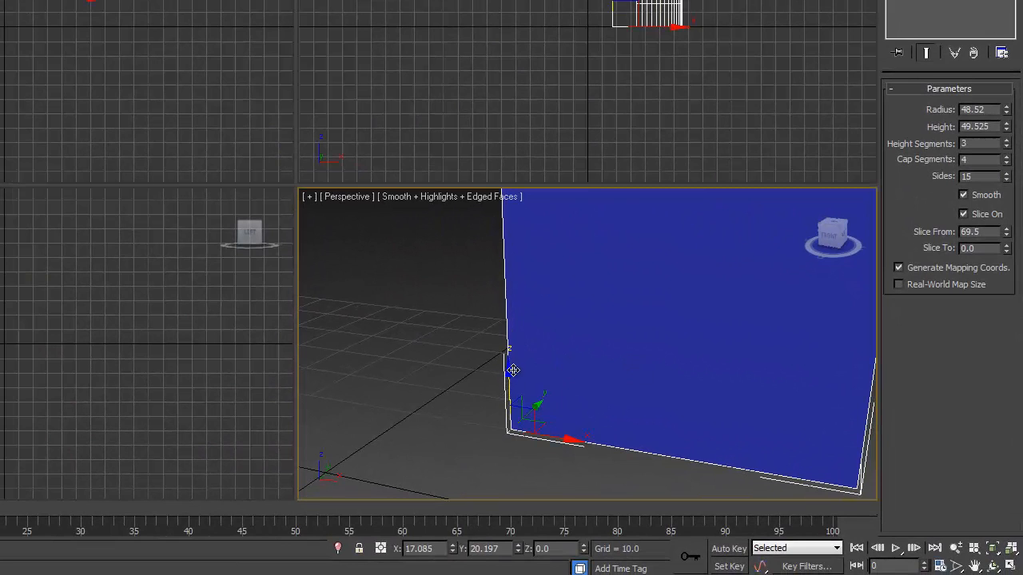
left_click_drag(507, 368, 633, 360)
middle_click_drag(633, 359, 536, 251, "alt")
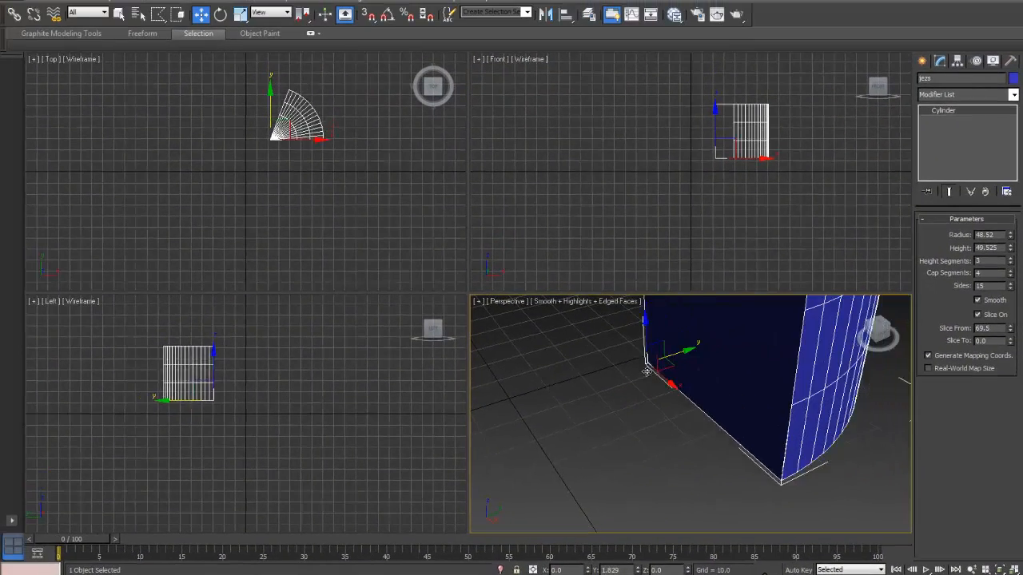
left_click_drag(646, 372, 688, 439)
Step: Move the sliced cylinder within the XZ plane to about X 7.5, Z 5.5
scroll(754, 420, "up", 3)
middle_click_drag(753, 422, 774, 441)
scroll(758, 450, "down", 5)
scroll(680, 426, "up", 3)
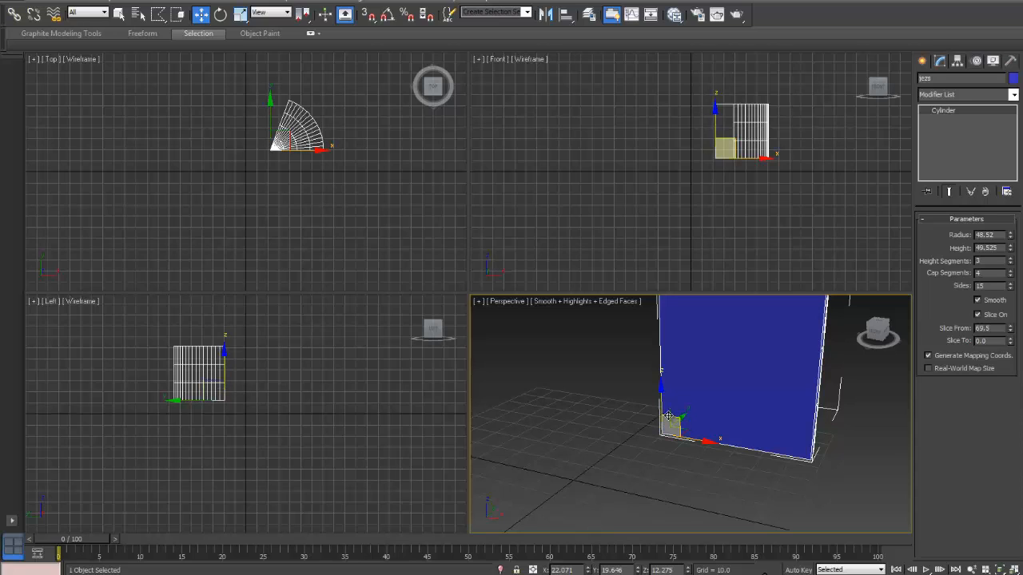
left_click_drag(673, 420, 629, 430)
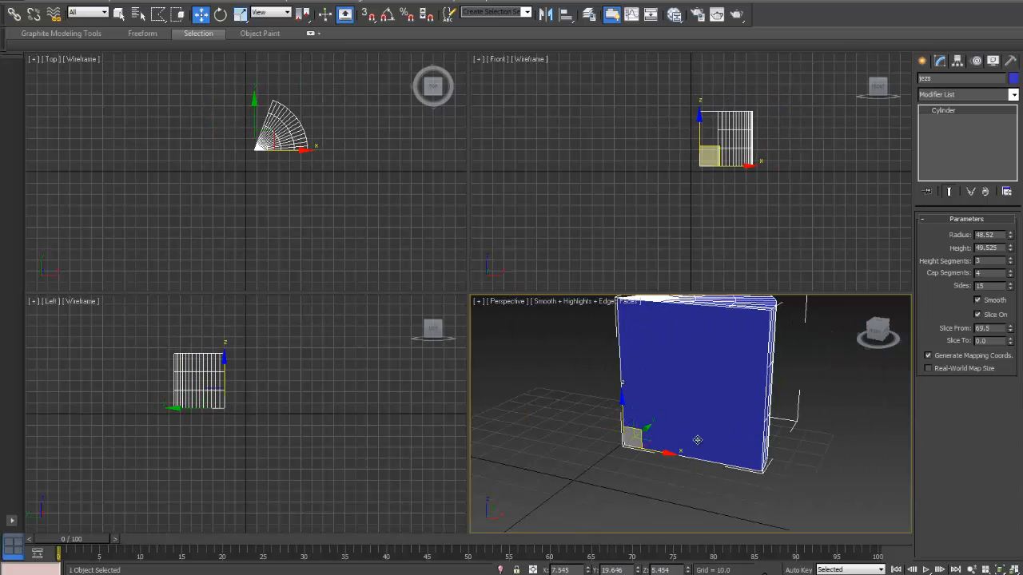
Step: Move the sliced cylinder within the YZ plane so its base drops below the grid
scroll(716, 438, "up", 3)
middle_click_drag(717, 437, 758, 432)
middle_click_drag(700, 453, 723, 434, "alt")
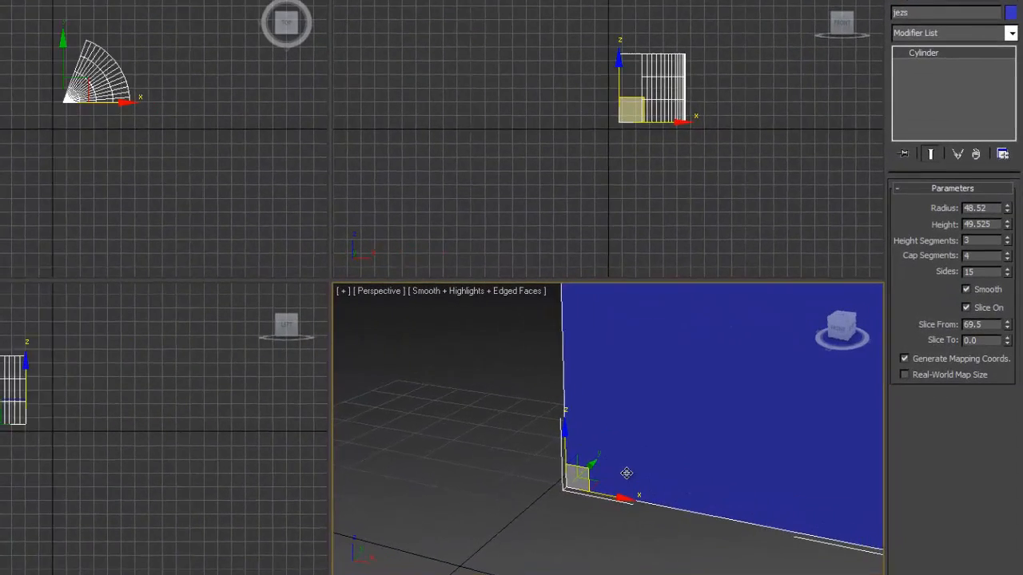
middle_click_drag(664, 451, 749, 522, "alt")
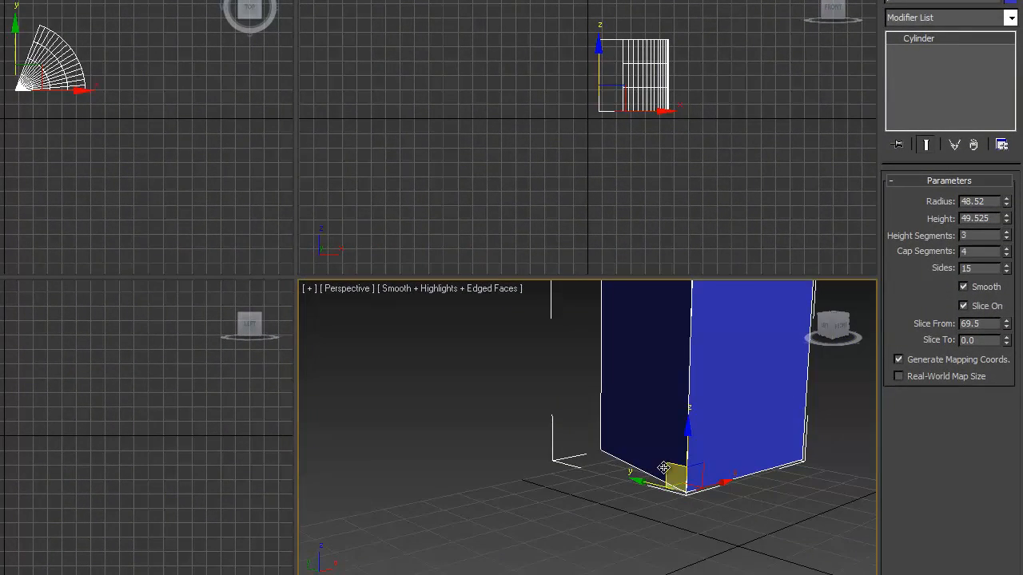
left_click_drag(668, 466, 416, 447)
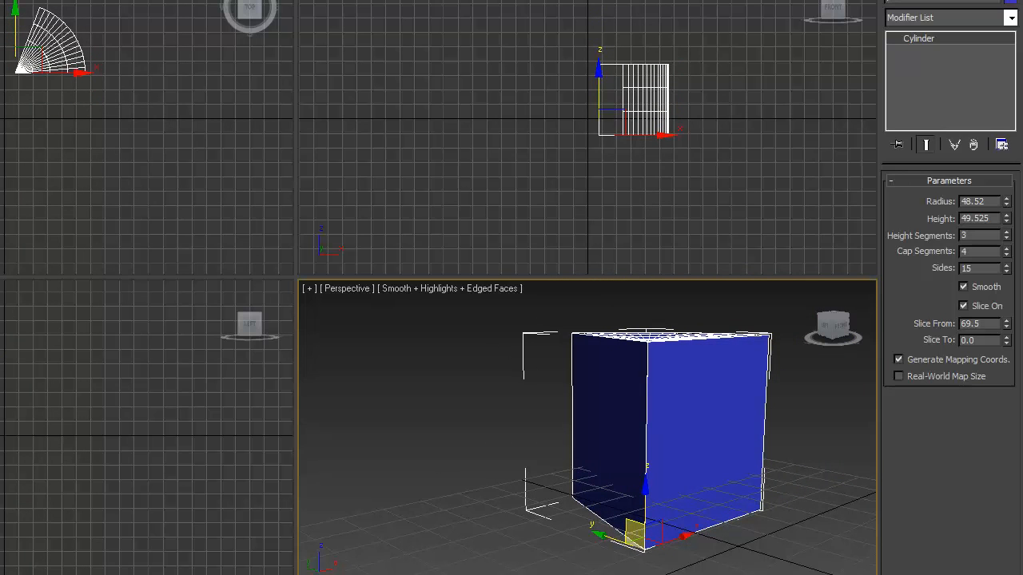
Step: Rotate the sliced cylinder to about X 119, Y -1, Z -67 degrees
key("e")
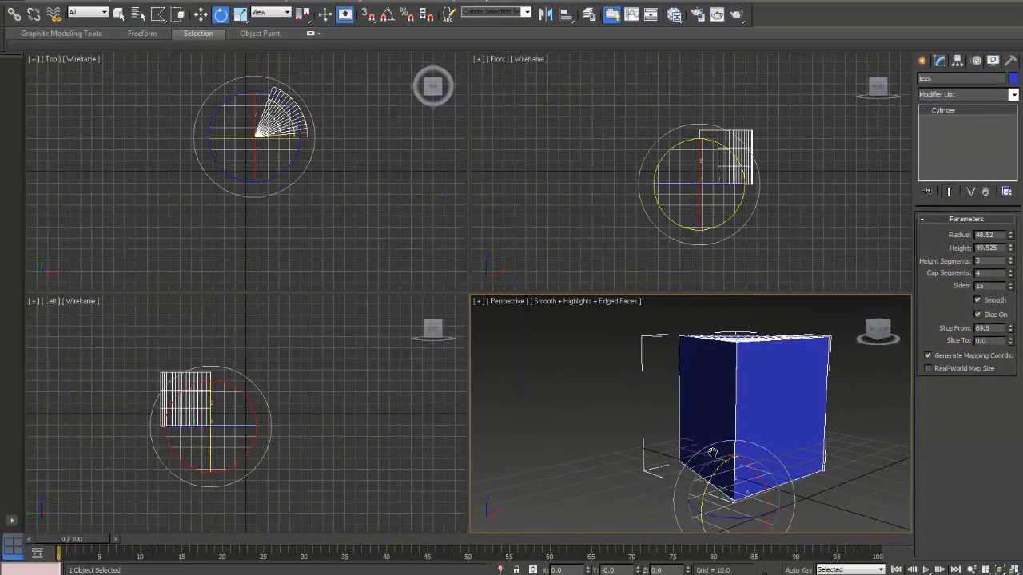
scroll(712, 453, "down", 3)
middle_click_drag(712, 453, 707, 426)
mouse_move(676, 400)
left_mouse_down()
mouse_move(667, 416)
mouse_move(724, 413)
mouse_move(747, 482)
mouse_move(657, 372)
mouse_move(752, 455)
left_mouse_up()
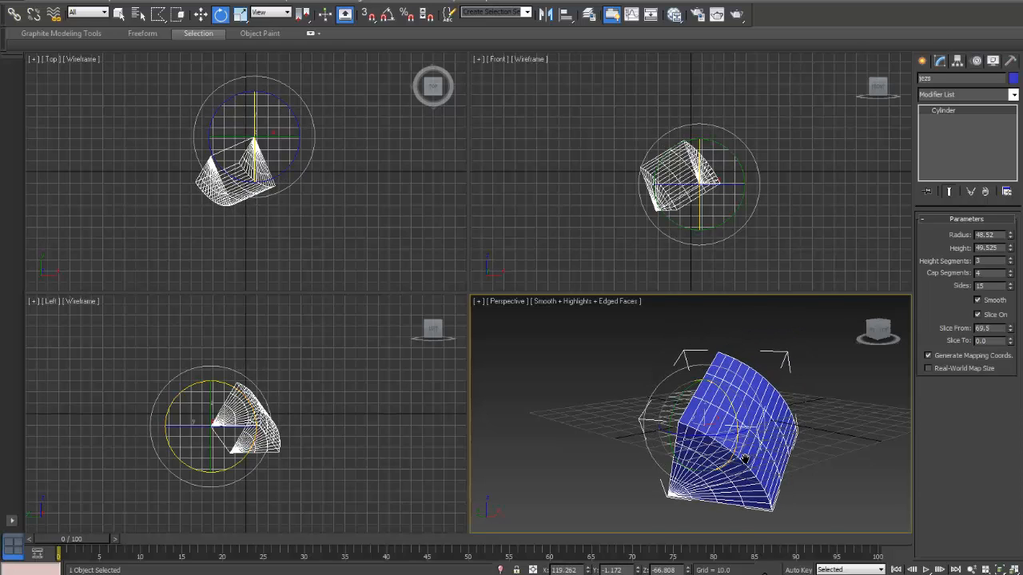
Step: Rotate the sliced cylinder further to about X 30, Y 23, Z -88 degrees
scroll(743, 459, "up", 4)
scroll(742, 458, "down", 4)
middle_click_drag(743, 458, 717, 429)
scroll(766, 433, "up", 5)
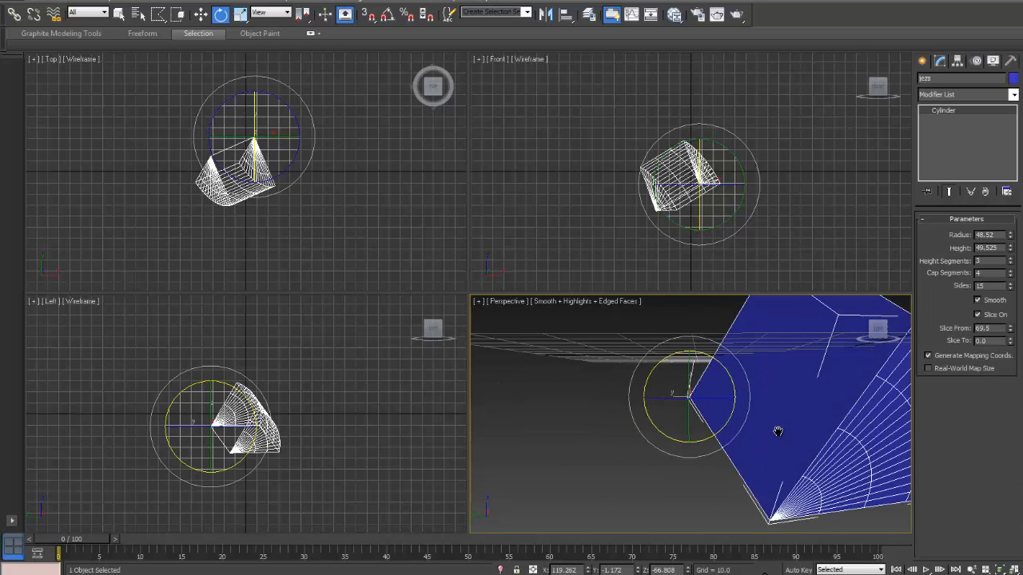
left_click_drag(694, 385, 680, 280)
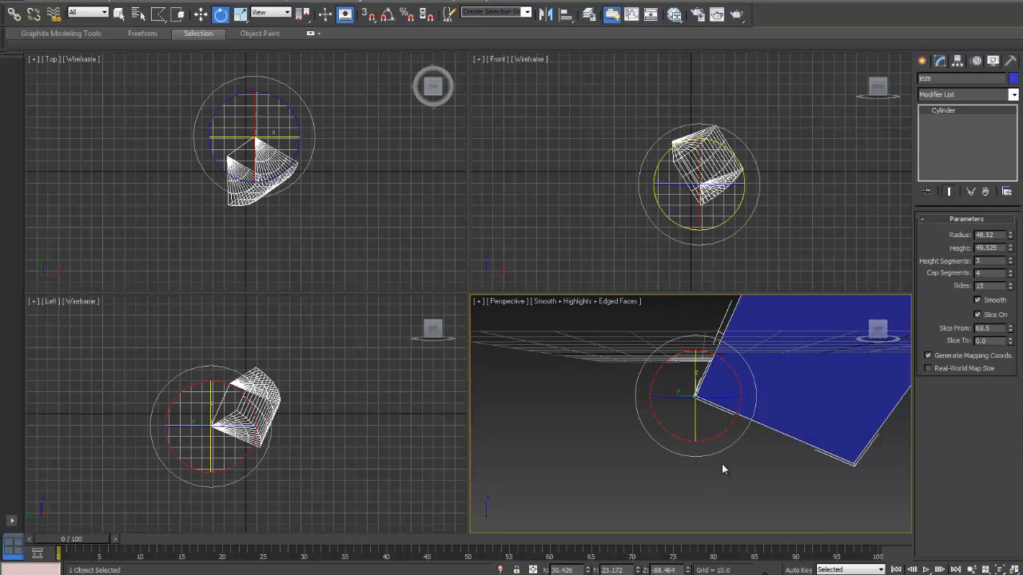
middle_click_drag(701, 471, 699, 469)
scroll(698, 470, "down", 3)
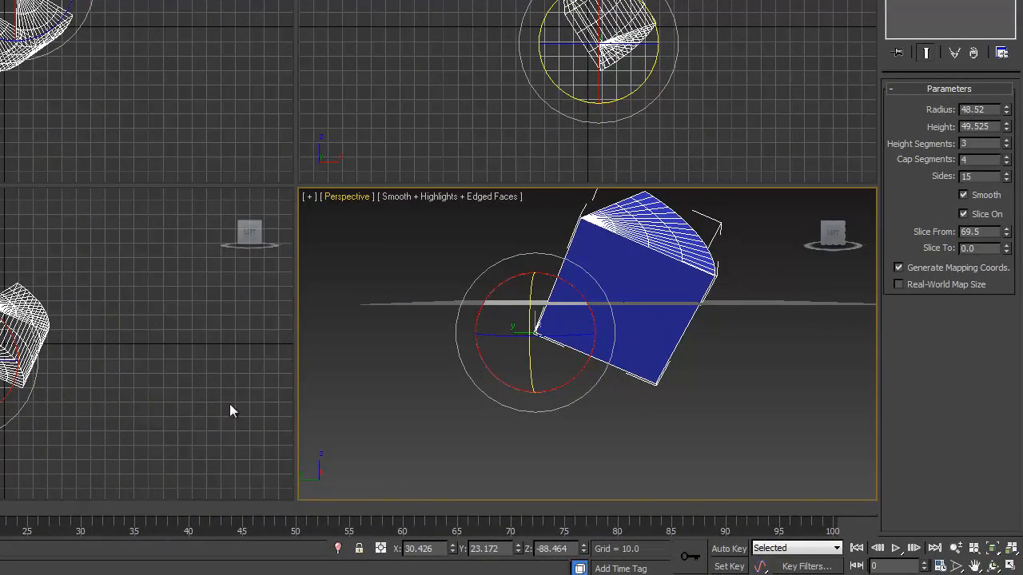
Step: Scale the rotated cylinder along the Z axis to about 252 percent and along the X axis to about 290 percent
key("r")
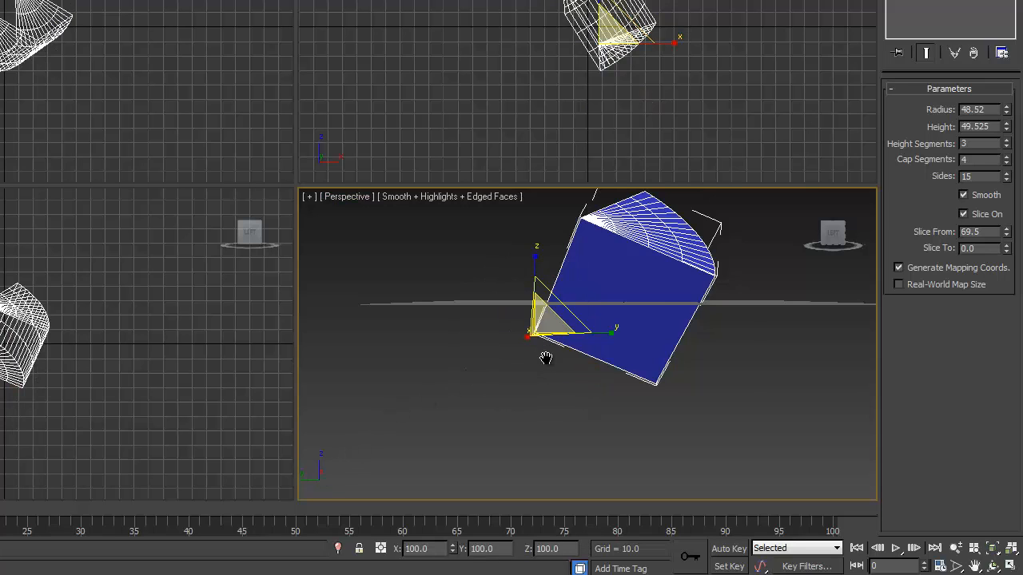
scroll(543, 354, "down", 2)
middle_click_drag(543, 354, 674, 413)
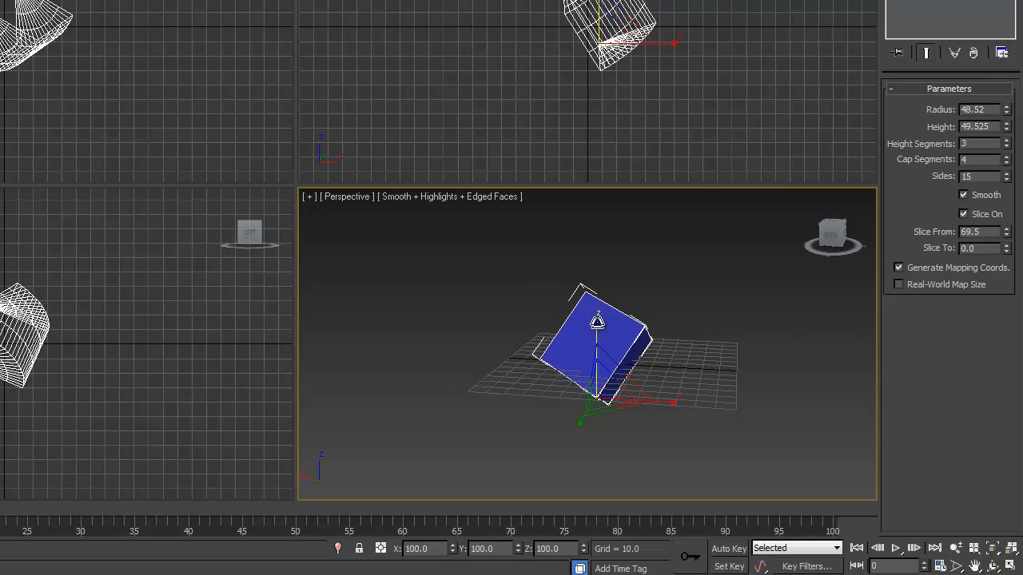
left_click_drag(597, 318, 580, 235)
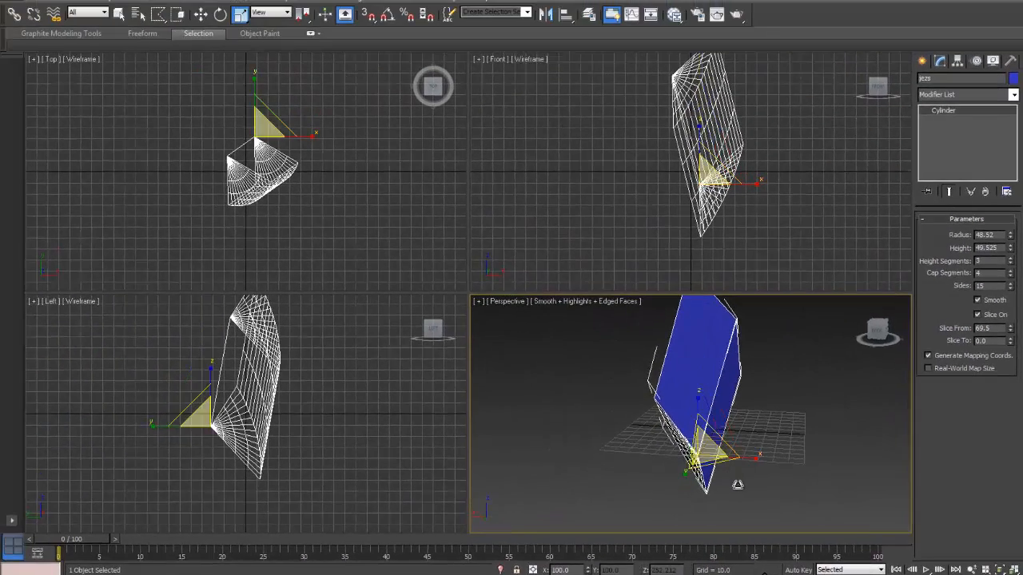
mouse_move(746, 474)
middle_mouse_down("alt")
mouse_move(742, 493)
mouse_move(744, 478)
middle_mouse_up("alt")
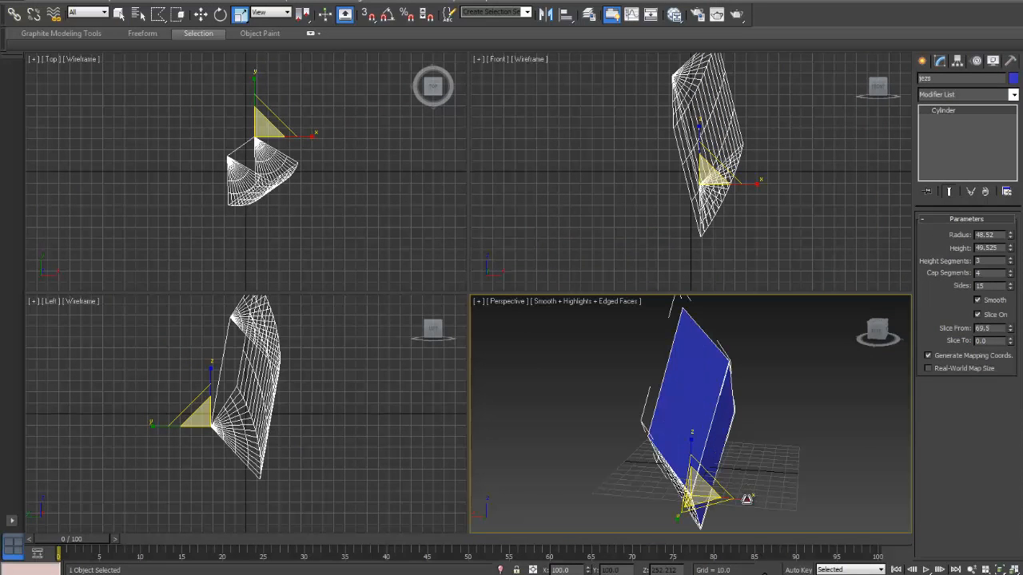
left_click_drag(747, 498, 833, 500)
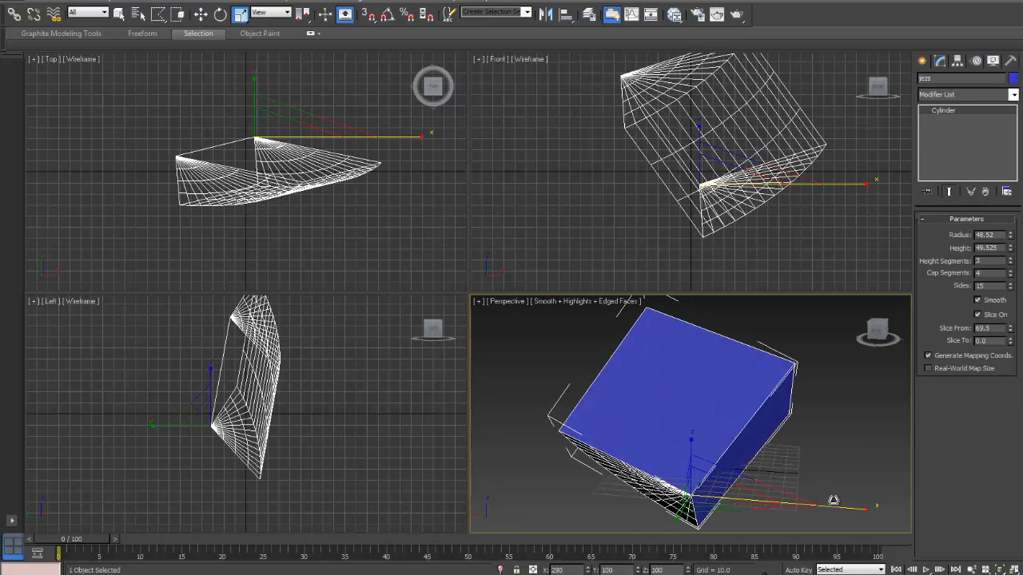
Step: Stretch the scaled cylinder along the Y axis, to a local X scale of about 192 percent
scroll(735, 491, "down", 5)
middle_click_drag(740, 490, 638, 434)
scroll(633, 440, "up", 2)
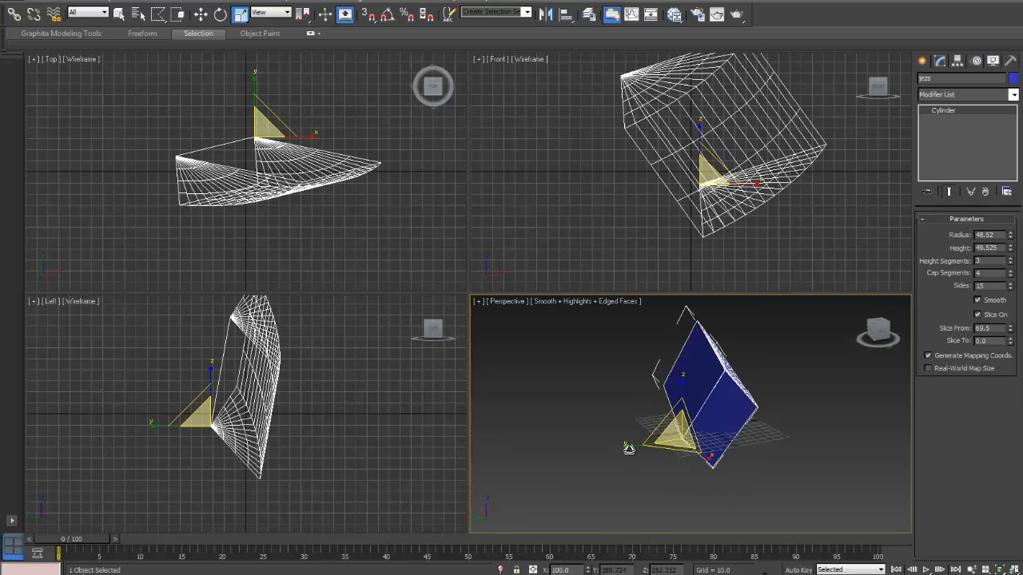
left_click_drag(626, 448, 588, 457)
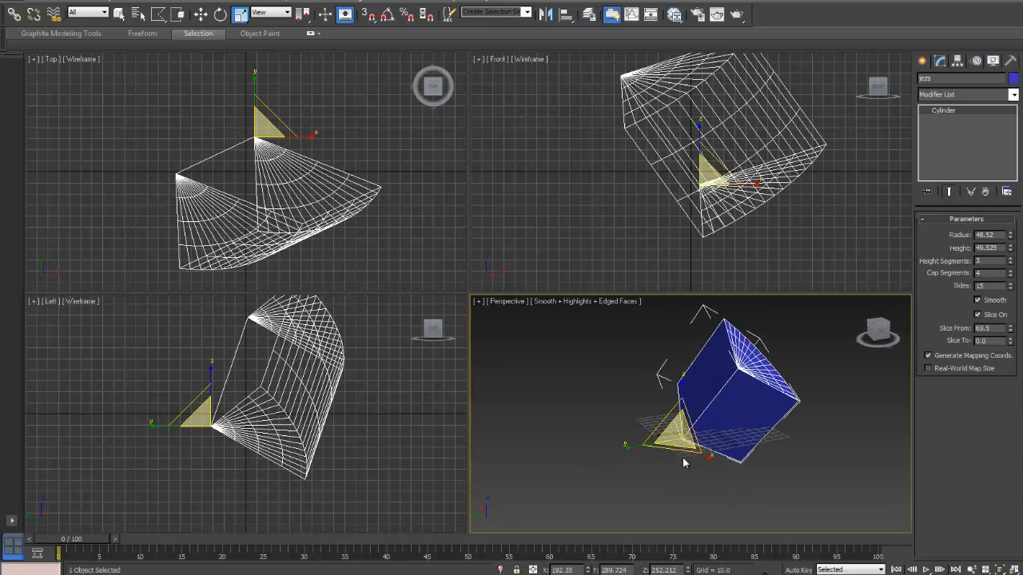
Step: Scale the cylinder down uniformly on all axes to about X 185, Y 279, Z 243 percent
scroll(712, 456, "up", 3)
middle_click_drag(713, 454, 677, 448)
scroll(696, 479, "down", 3)
scroll(666, 467, "up", 2)
scroll(666, 467, "down", 2)
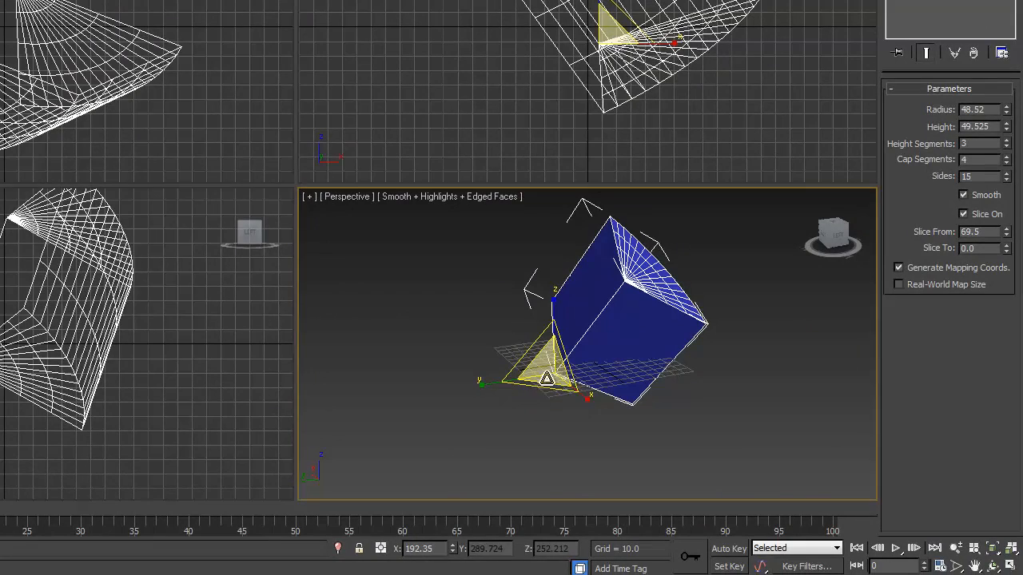
mouse_move(551, 370)
left_mouse_down()
mouse_move(549, 461)
mouse_move(544, 367)
left_mouse_up()
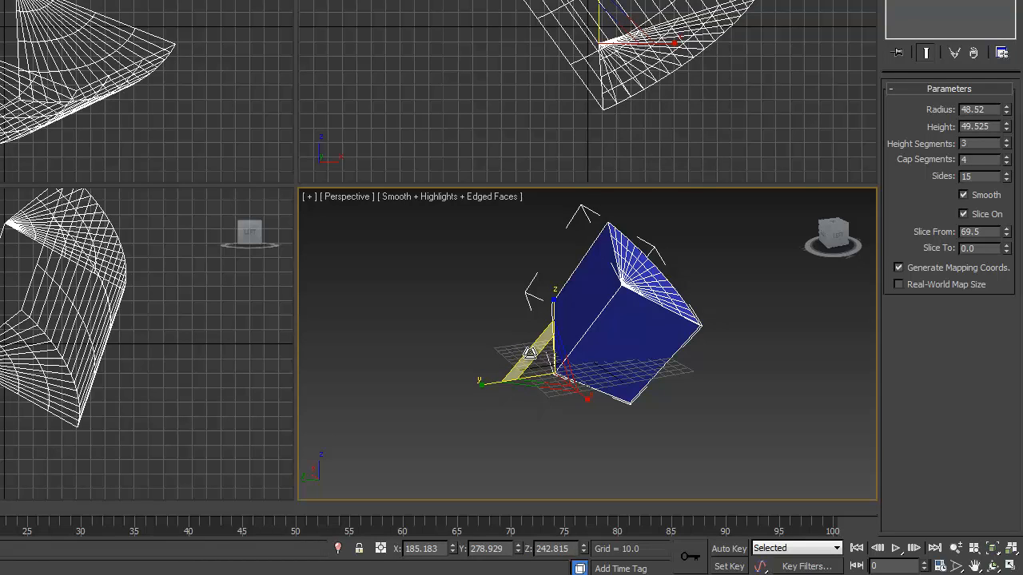
Step: Scale the cylinder in the YZ plane and in the XY plane to about X 365, Y 471, Z 283 percent
left_click_drag(529, 354, 569, 385)
scroll(596, 427, "down", 4)
middle_click_drag(546, 425, 582, 416, "alt")
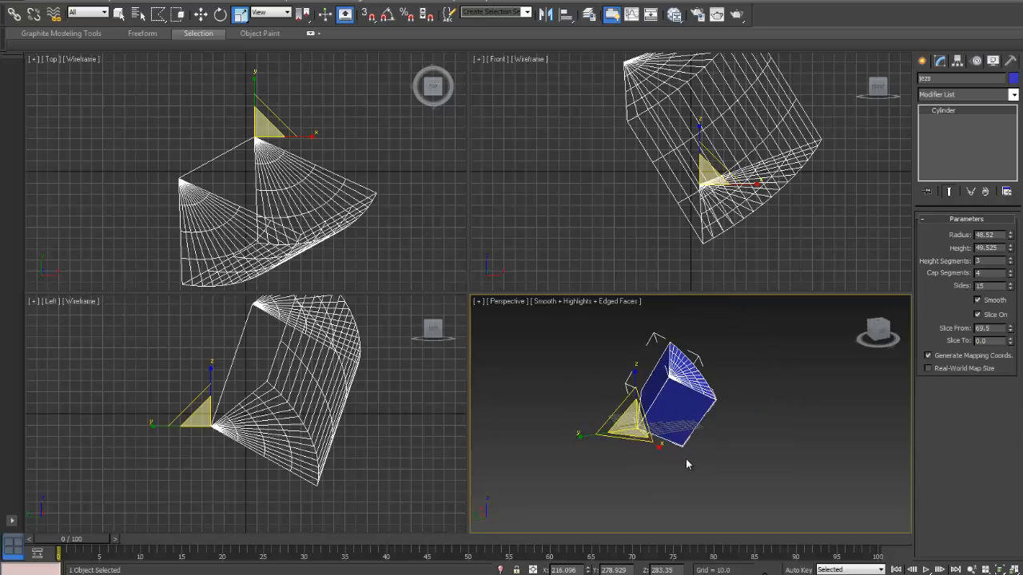
mouse_move(685, 459)
middle_mouse_down("alt")
mouse_move(697, 465)
mouse_move(687, 466)
middle_mouse_up("alt")
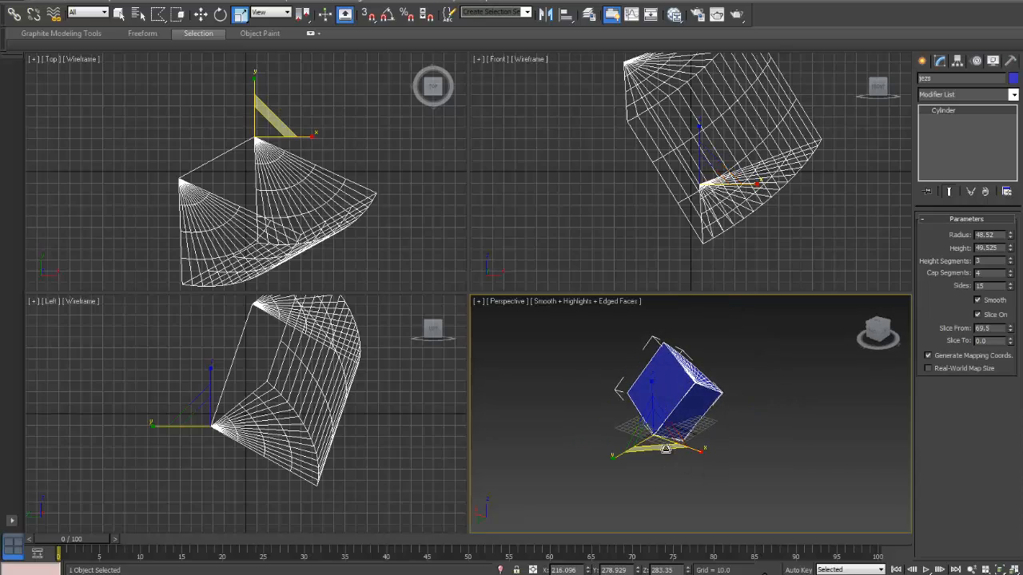
mouse_move(666, 449)
left_mouse_down()
mouse_move(694, 464)
mouse_move(740, 458)
mouse_move(683, 458)
left_mouse_up()
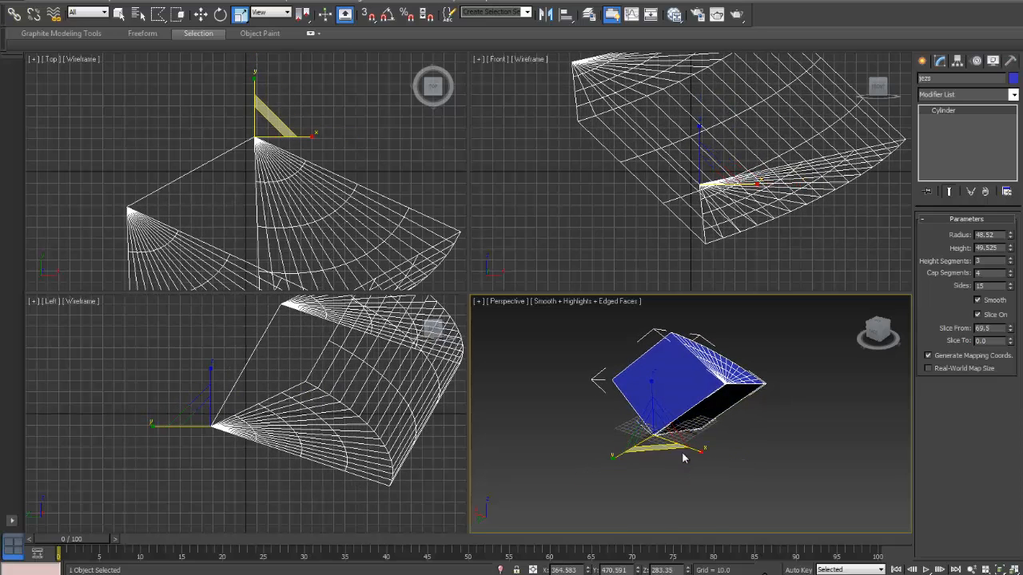
scroll(665, 433, "down", 2)
middle_click_drag(668, 432, 629, 474)
scroll(666, 457, "down", 2)
scroll(666, 447, "up", 2)
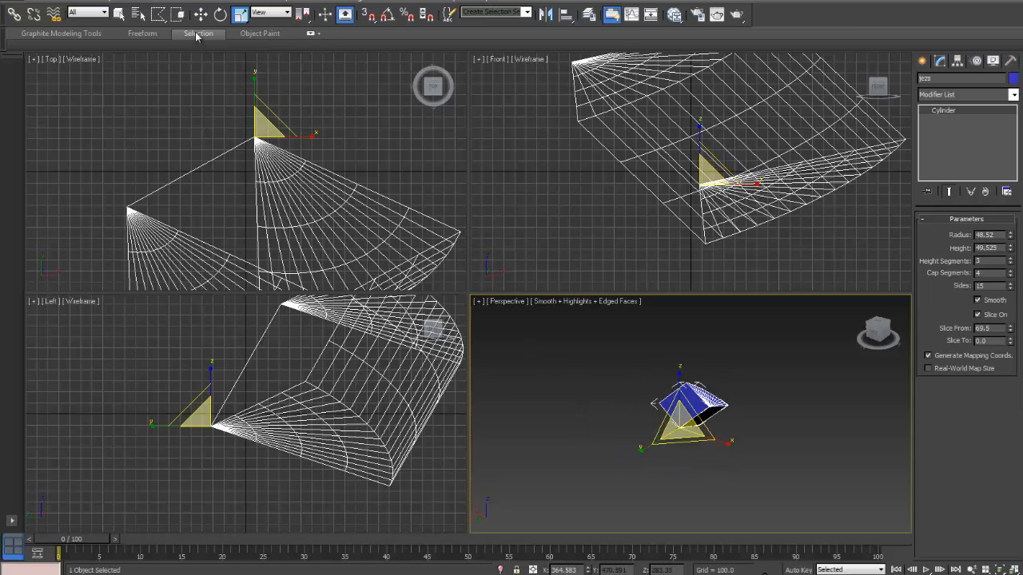
Step: Reset the cylinder's absolute local scale to 100 on X, Y and Z with the Scale Transform Type-In
right_click(238, 16)
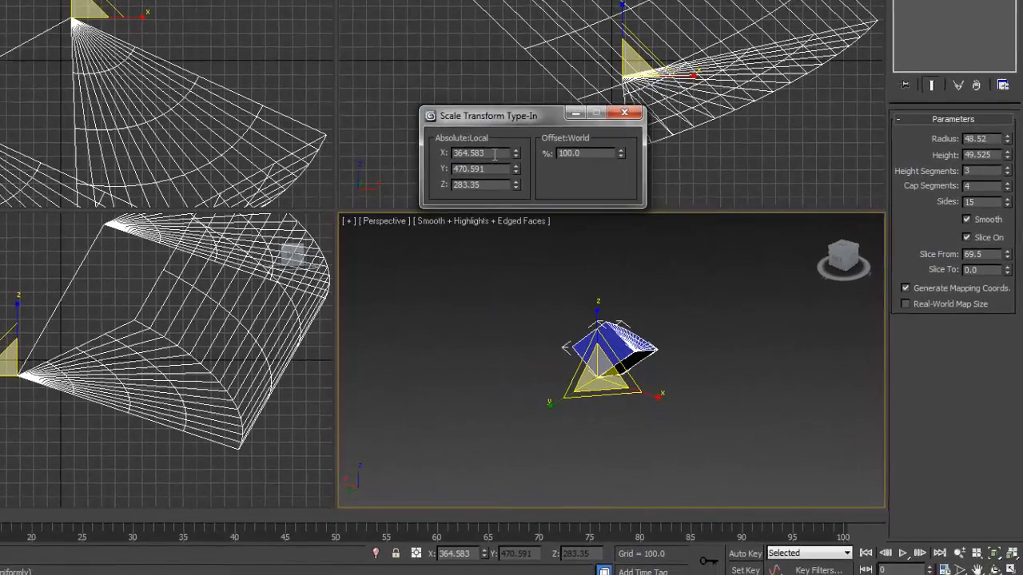
left_click_drag(590, 249, 529, 250)
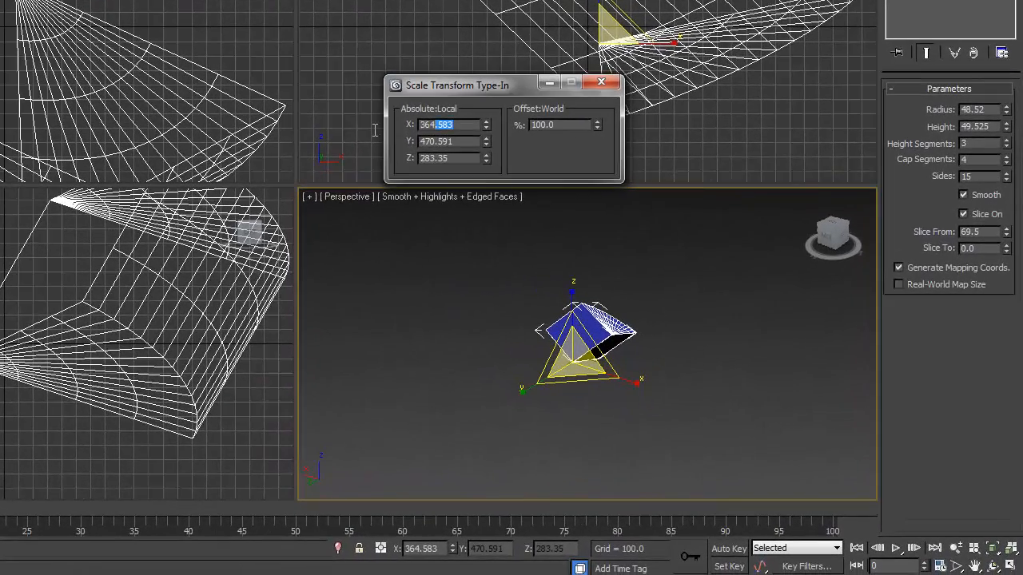
key("Return")
left_click(421, 142)
type("100")
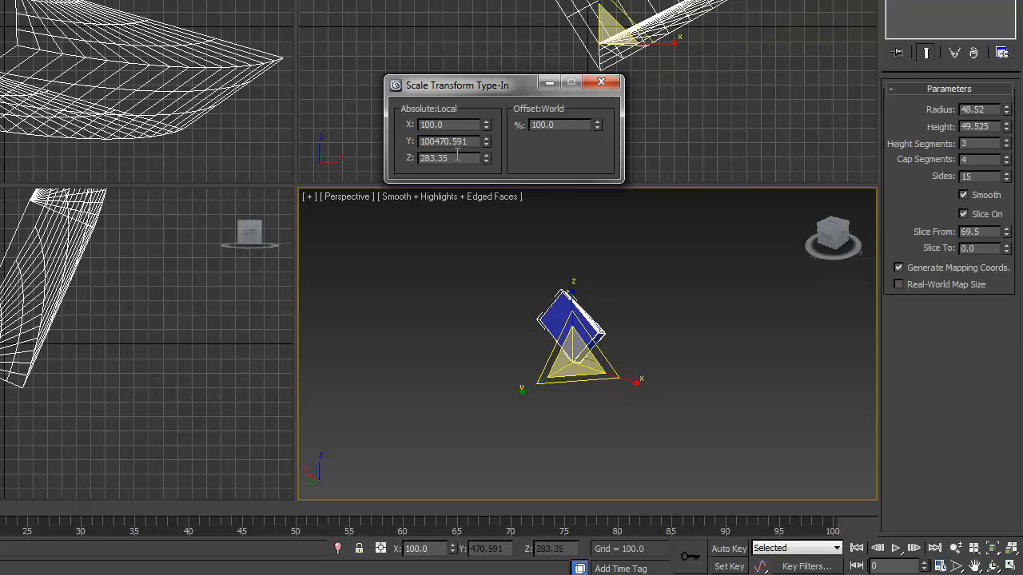
key("Tab")
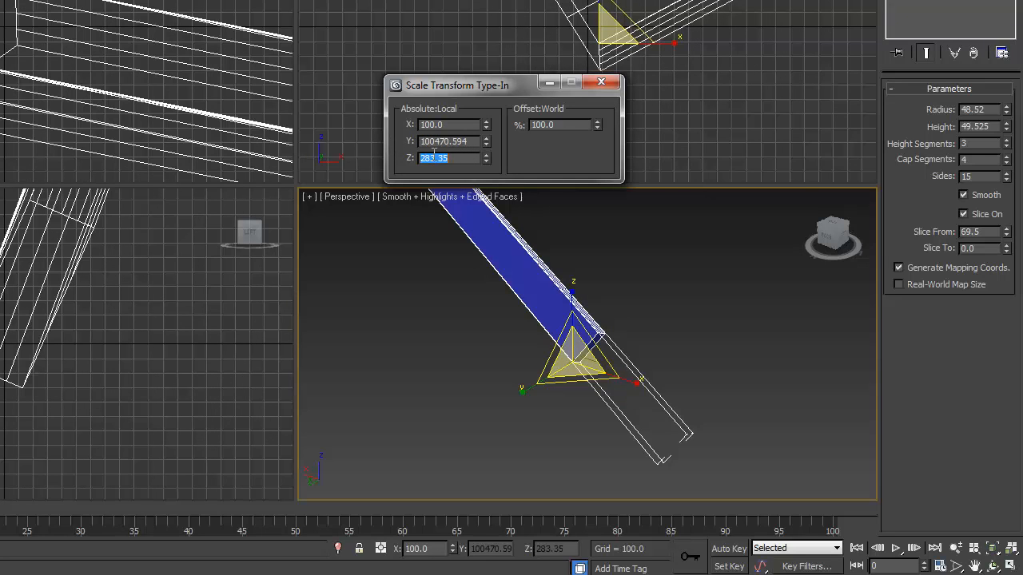
key("Home")
type("100")
double_click(450, 143)
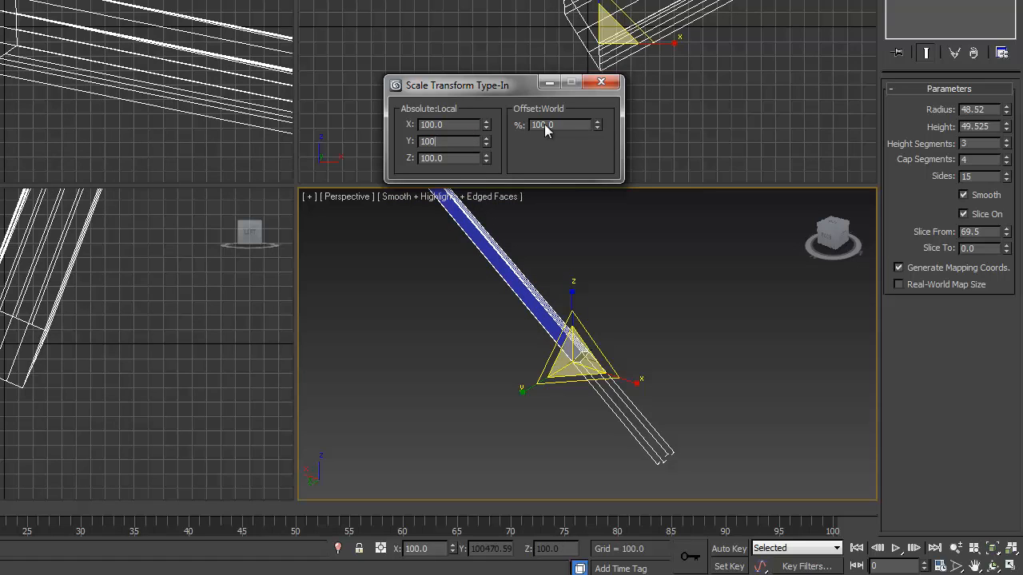
key("Return")
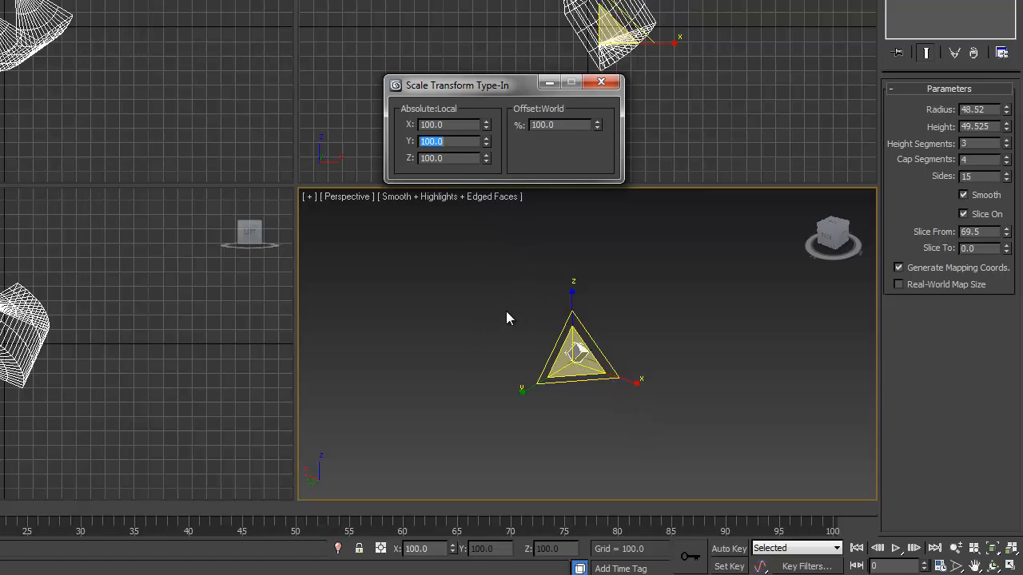
scroll(600, 360, "up", 3)
scroll(633, 382, "up", 3)
middle_click_drag(610, 364, 660, 400)
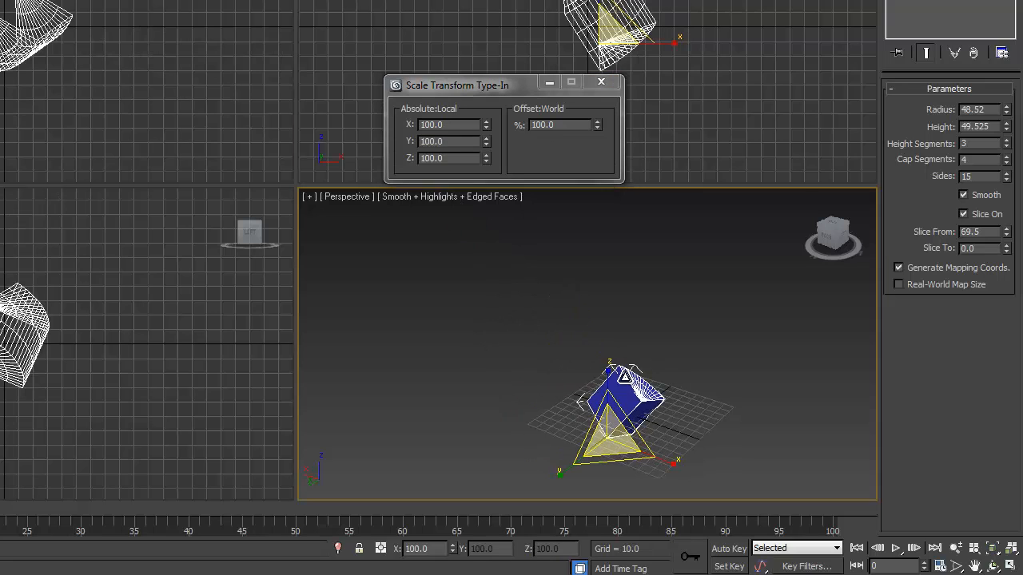